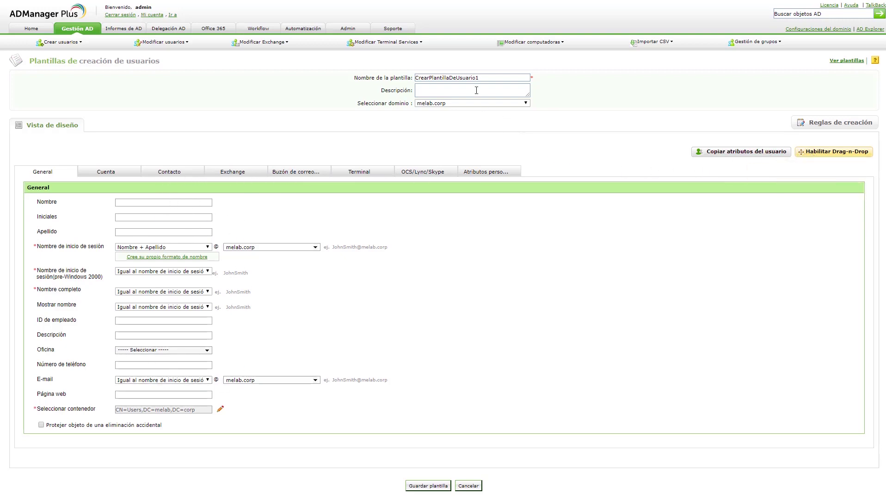
Step: Name the user creation template "Financiera" and enable drag-and-drop customization of its layout
left_click_drag(491, 77, 375, 69)
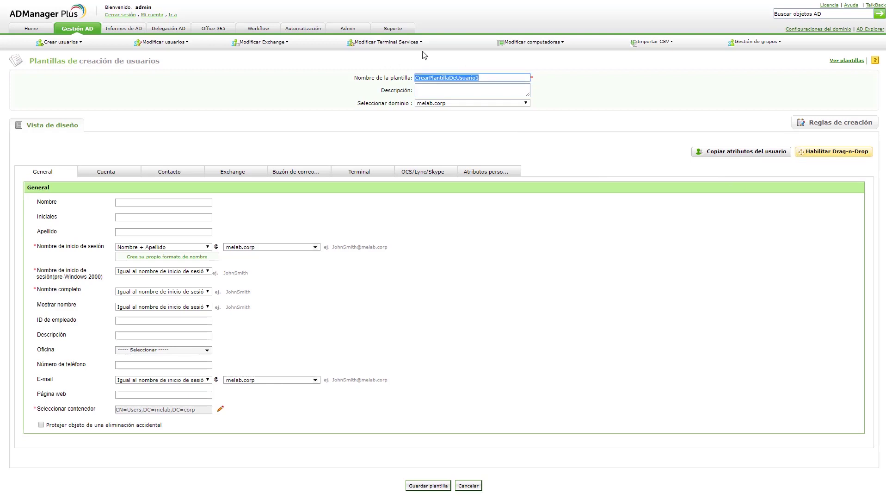
type("Financiera")
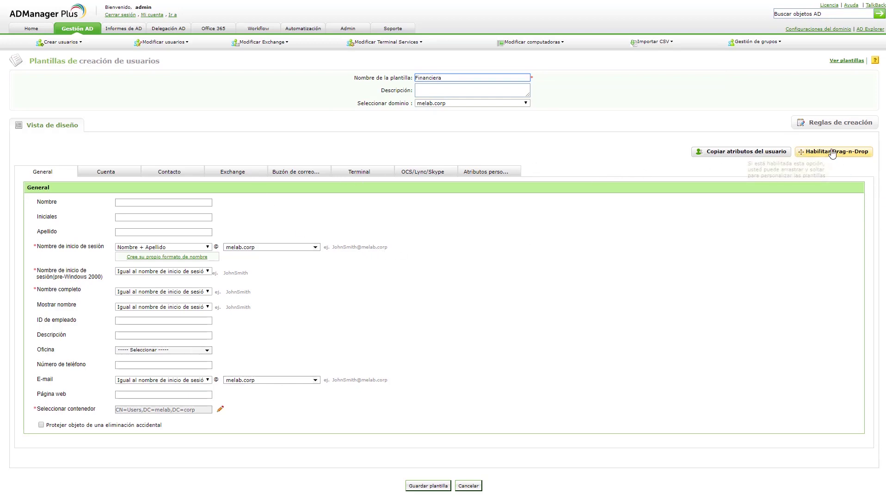
left_click(805, 151)
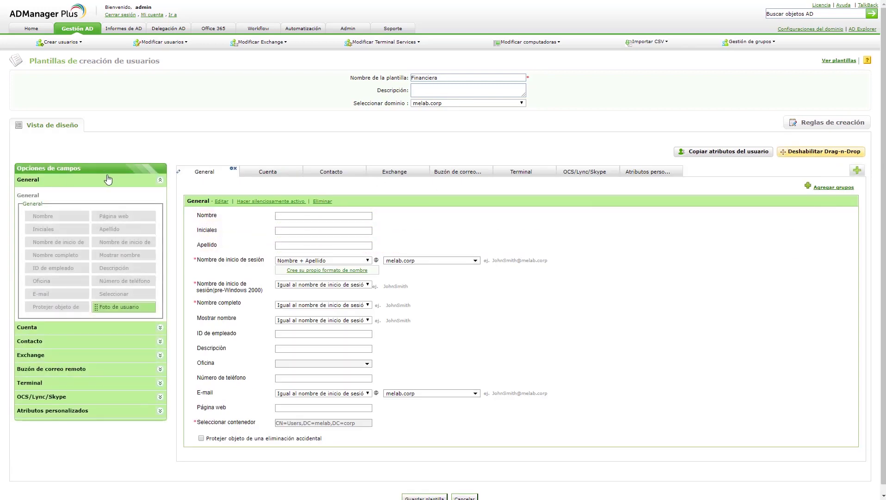
Step: Delete the Atributos personalizados and OCS/Lync/Skype tabs from the template layout
left_click(632, 173)
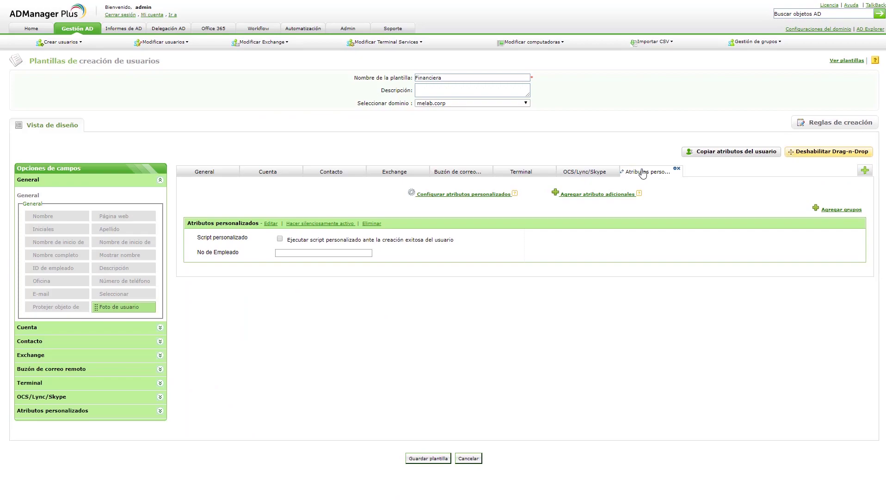
left_click(677, 168)
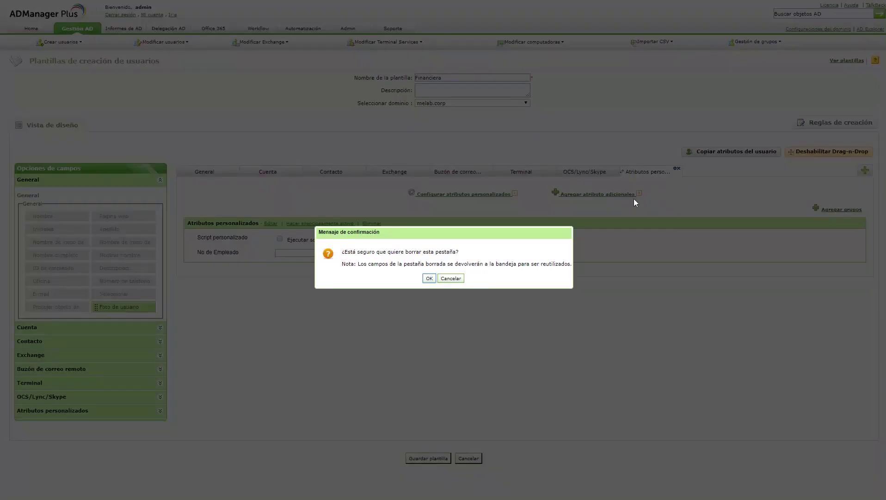
left_click(430, 278)
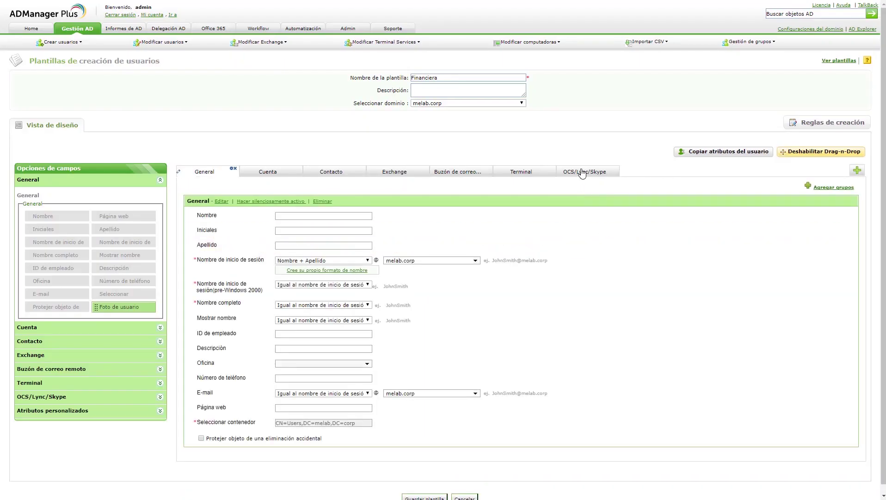
left_click(582, 173)
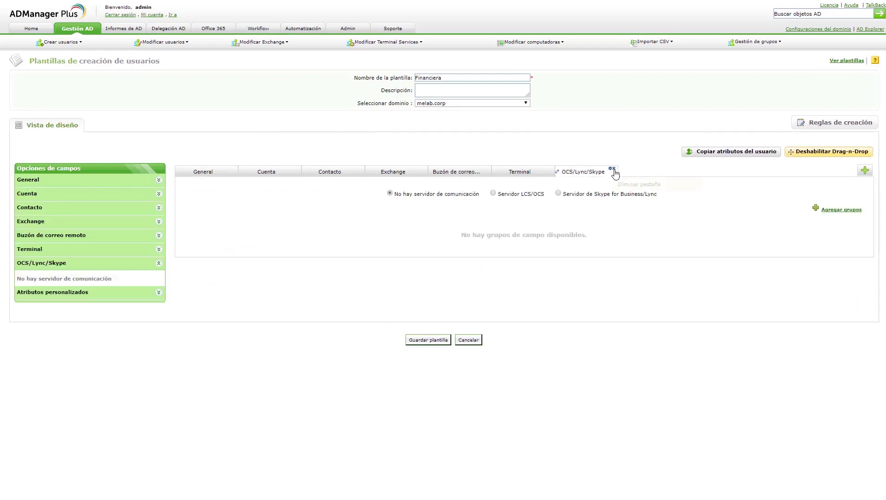
left_click(613, 169)
left_click(429, 277)
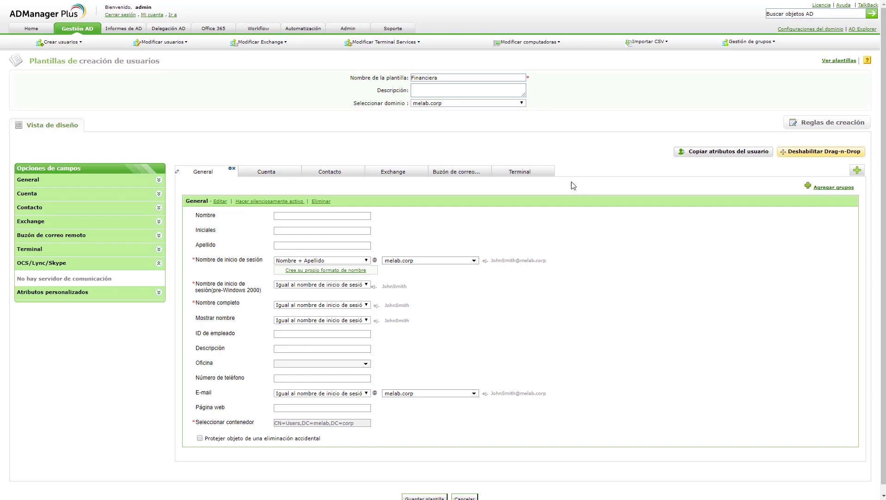
Step: Delete the Terminal and Buzón de correo remoto tabs from the template layout
left_click(525, 174)
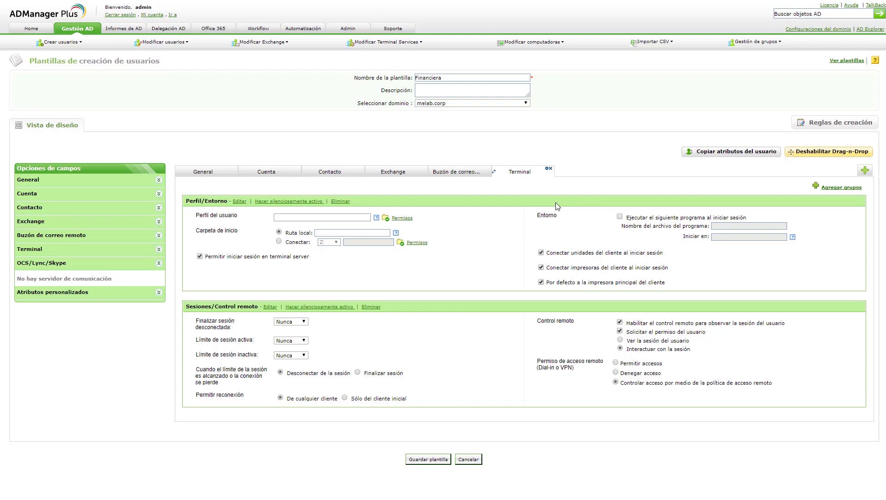
left_click(549, 169)
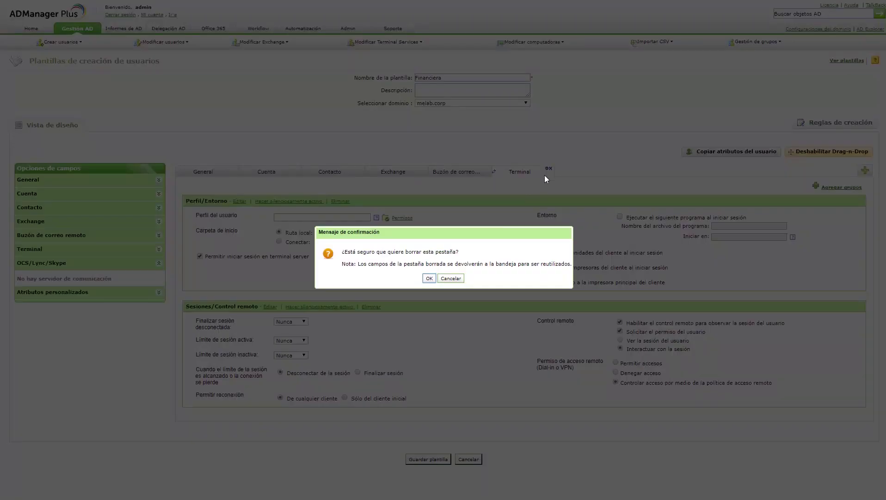
left_click(429, 278)
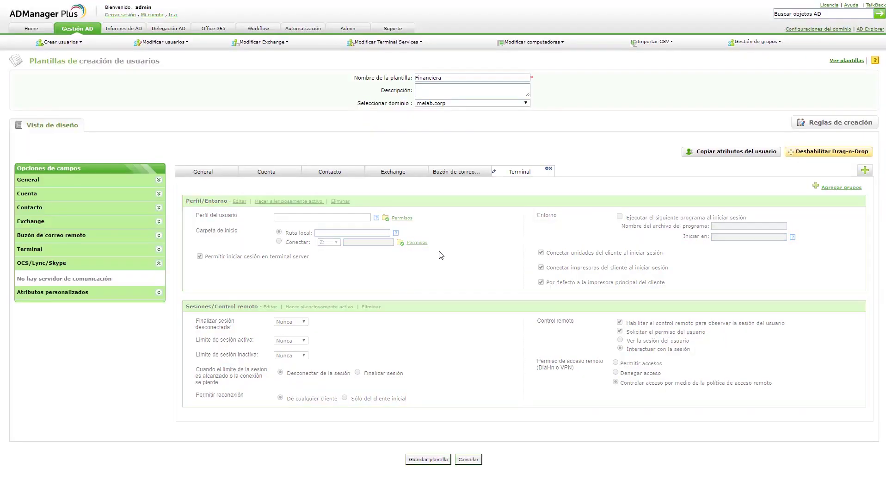
left_click(453, 177)
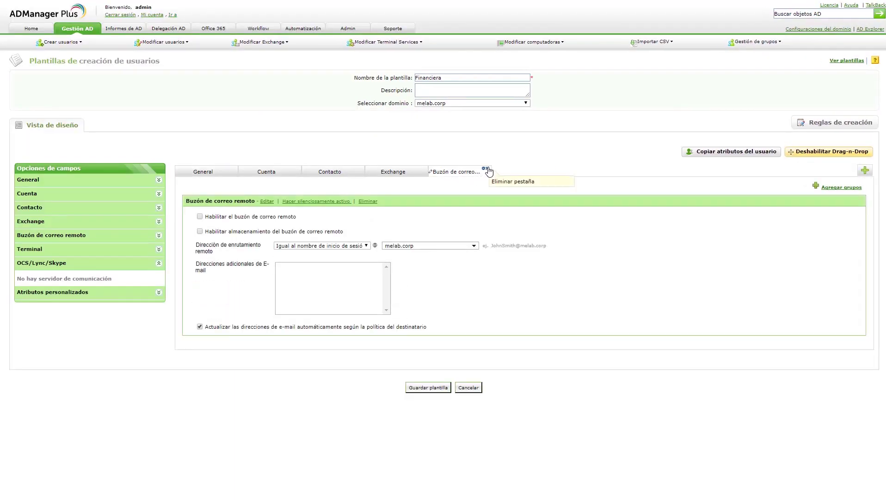
left_click(487, 169)
left_click(424, 278)
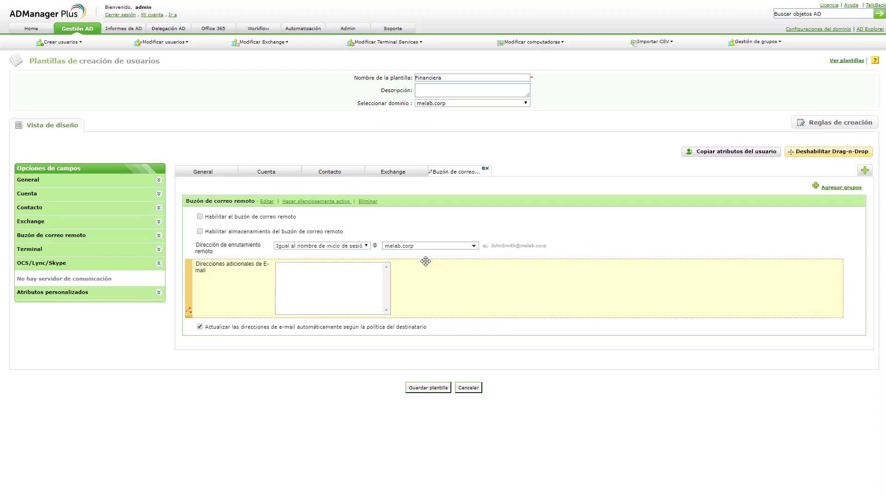
Step: Delete the Exchange tab from the template layout
left_click(401, 177)
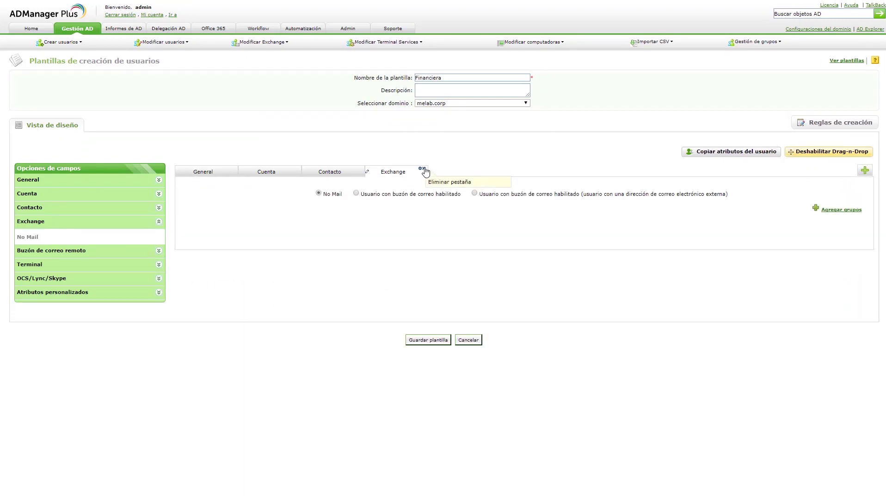
left_click(423, 169)
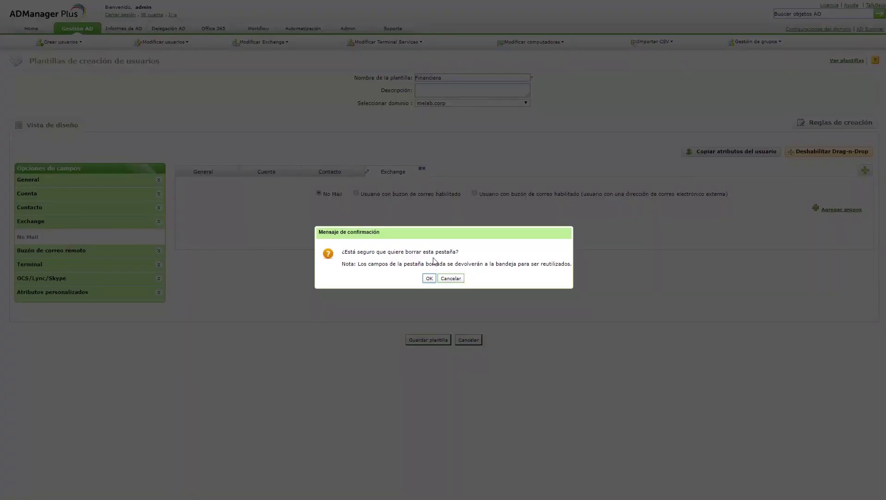
left_click(429, 279)
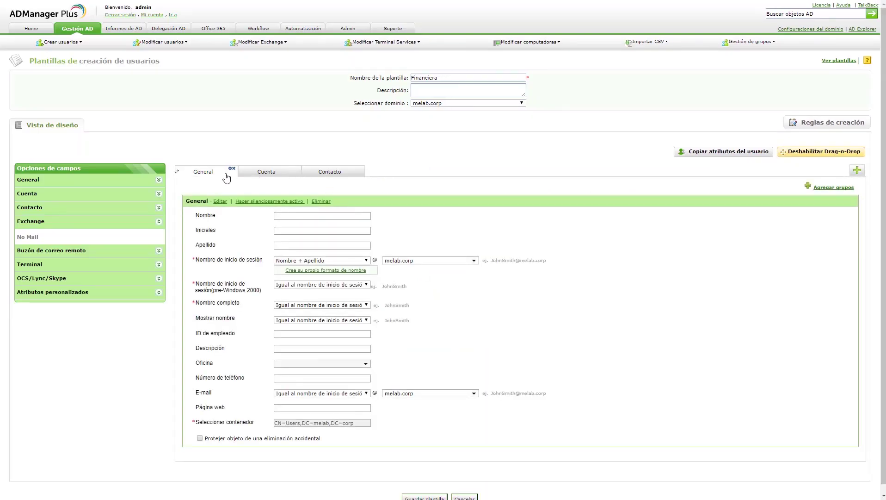
Step: Remove the Página web and Descripción fields from the template's General tab
left_click(331, 173)
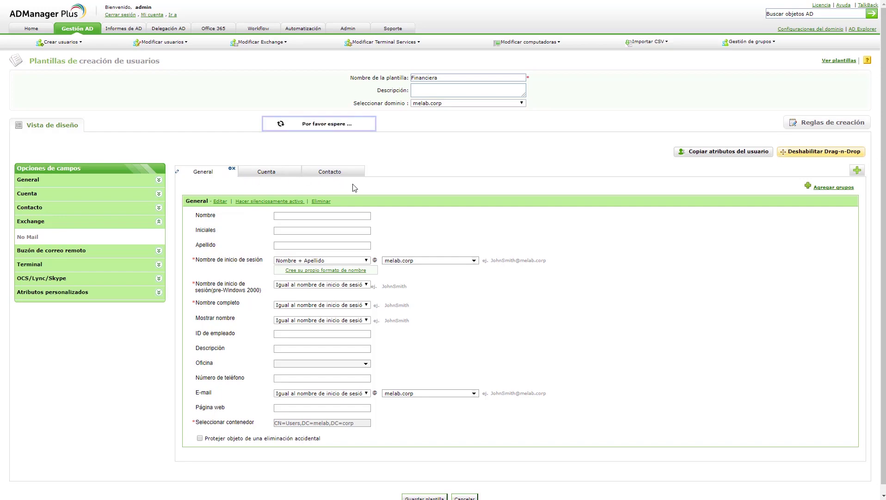
left_click(264, 172)
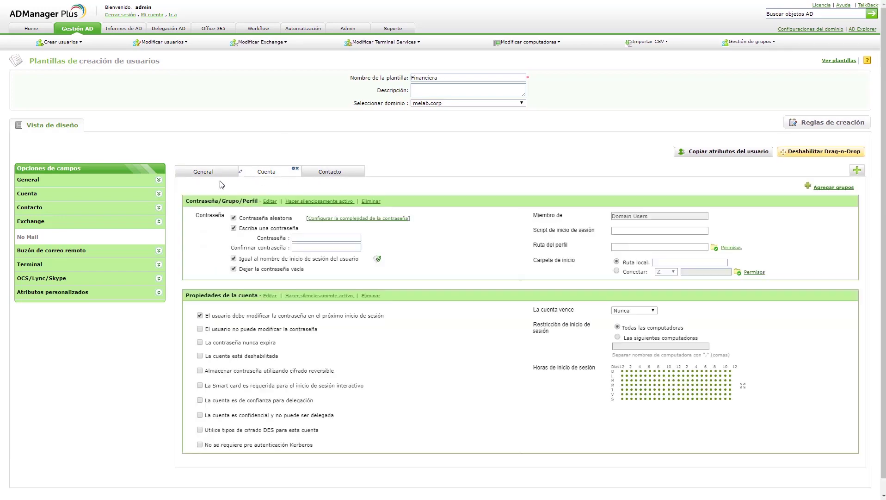
left_click(207, 172)
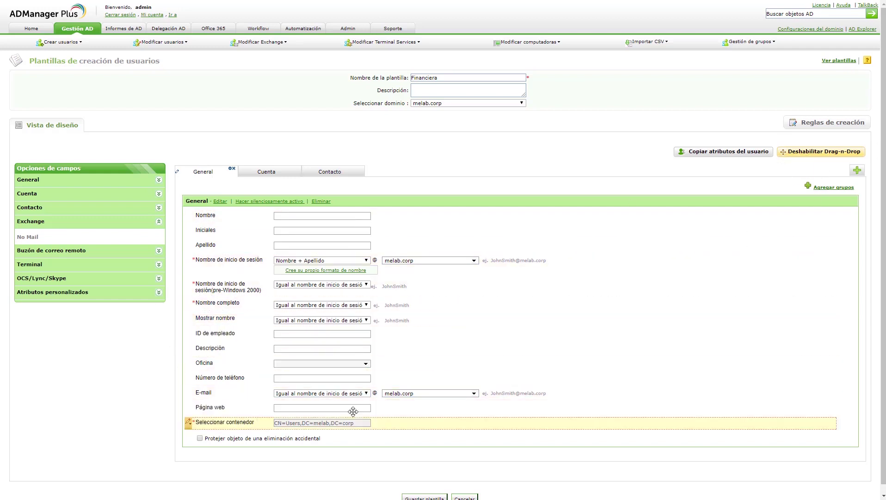
mouse_move(190, 412)
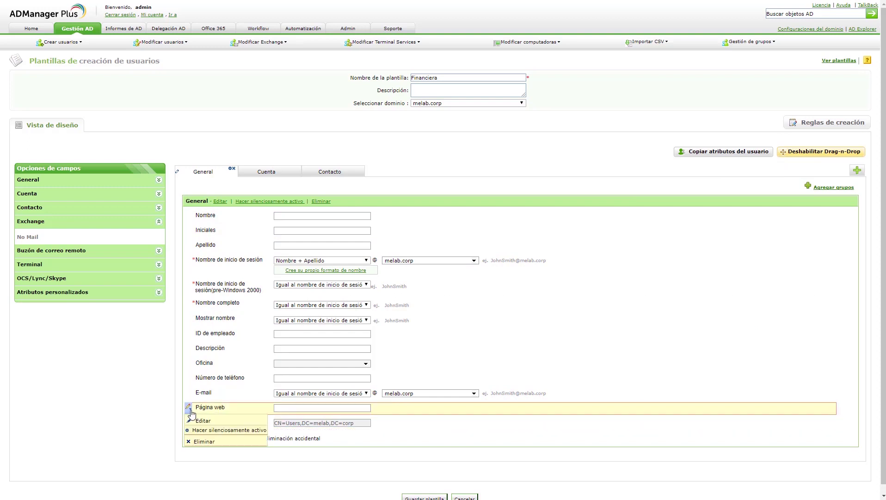
left_click(195, 441)
left_click(425, 278)
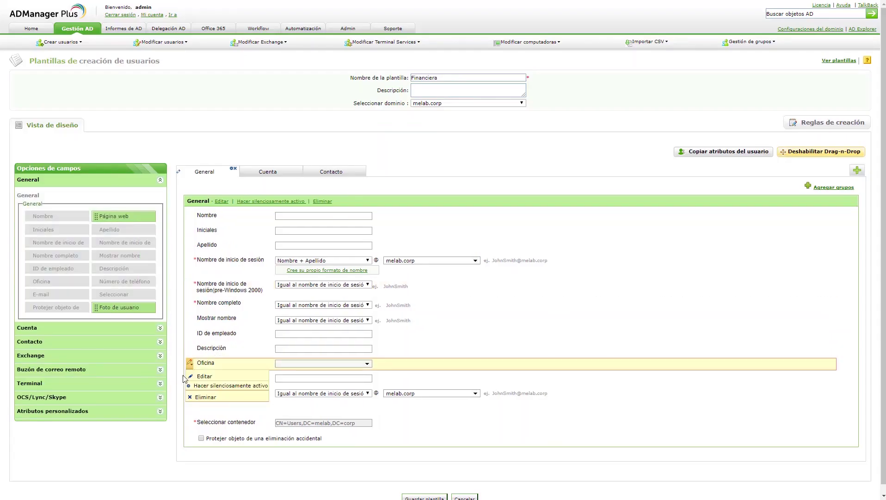
mouse_move(191, 354)
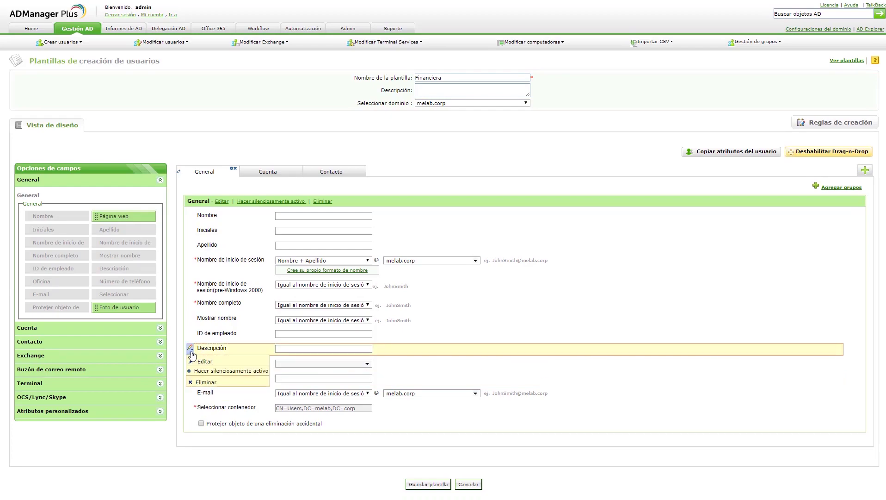
left_click(207, 382)
left_click(428, 278)
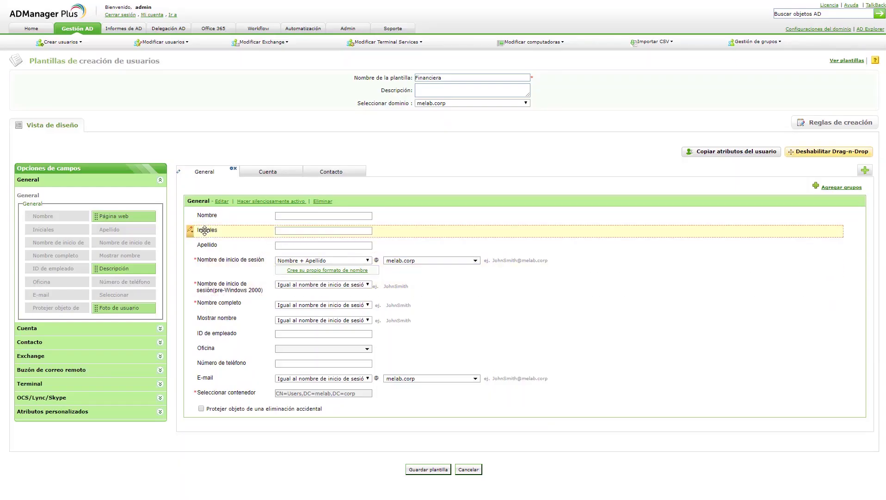
Step: Remove the Iniciales and ID de empleado fields from the template's General tab
mouse_move(192, 234)
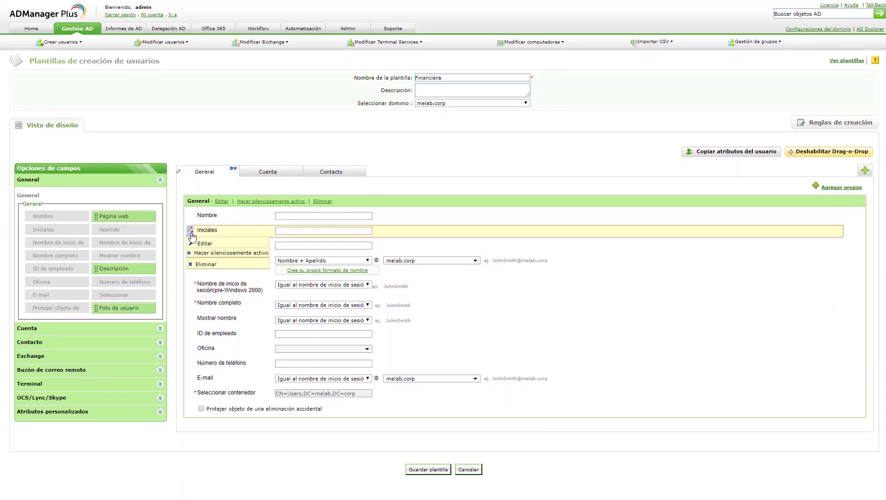
left_click(206, 264)
left_click(429, 278)
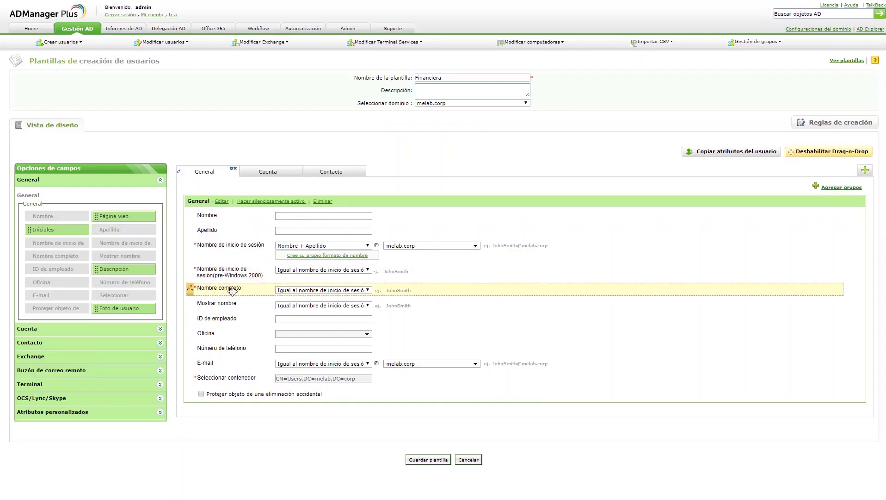
mouse_move(191, 319)
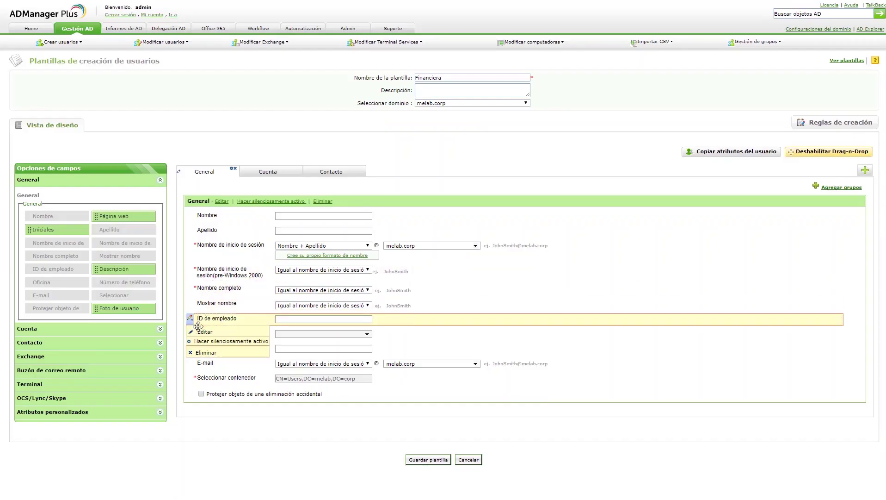
left_click(200, 356)
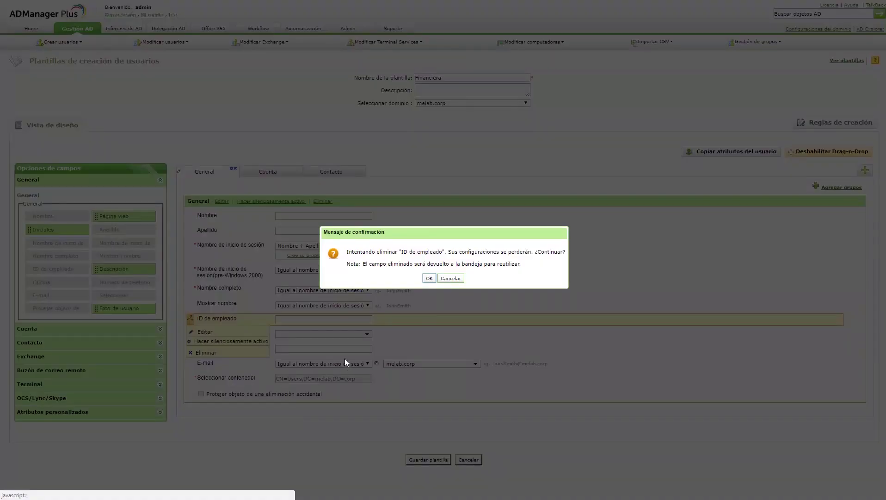
left_click(429, 278)
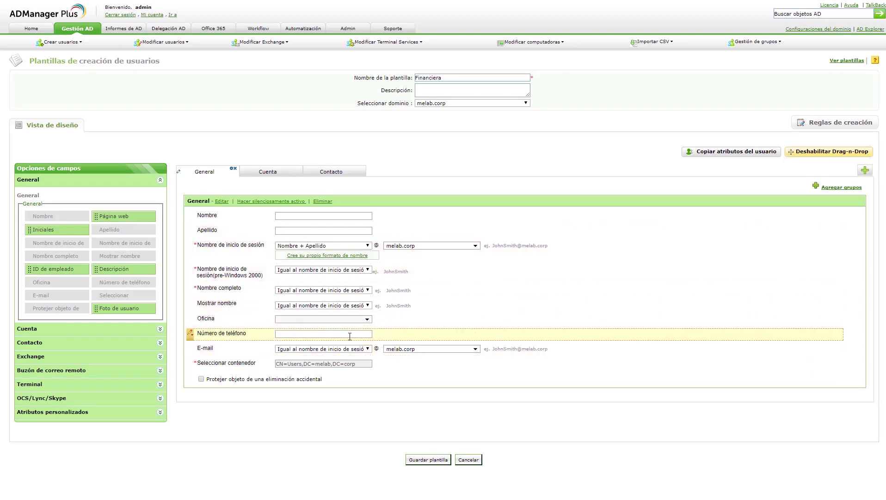
Step: Remove the Notas field from the Teléfono/Organización group of the template's Contacto tab
left_click(332, 172)
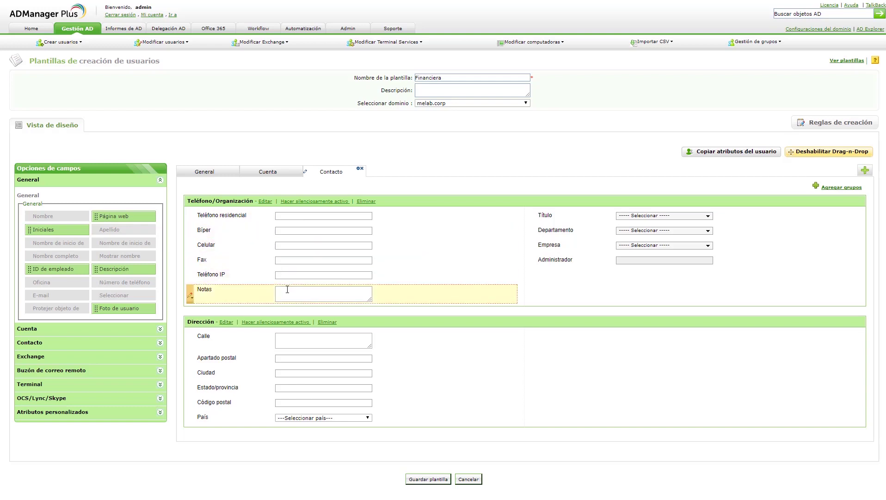
left_click(189, 294)
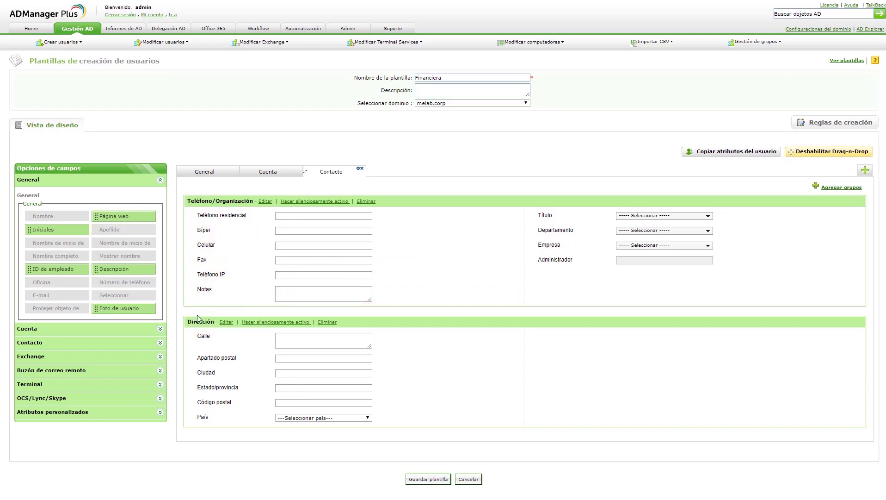
mouse_move(188, 296)
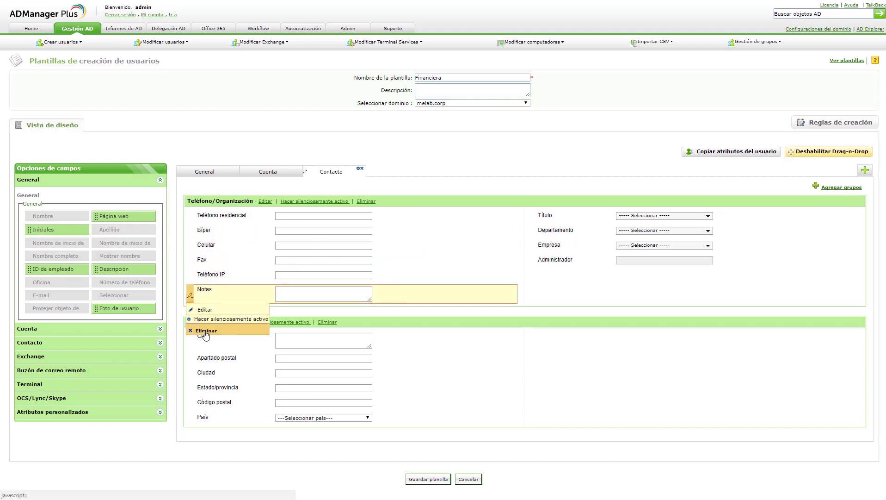
left_click(268, 330)
left_click(429, 278)
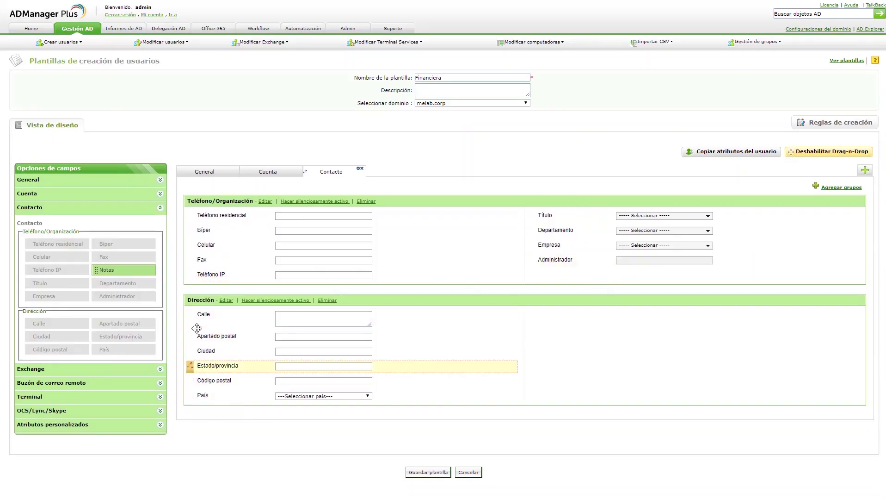
Step: Remove the Código postal and Apartado postal fields from the Dirección group of the template's Contacto tab
mouse_move(194, 387)
left_click(206, 414)
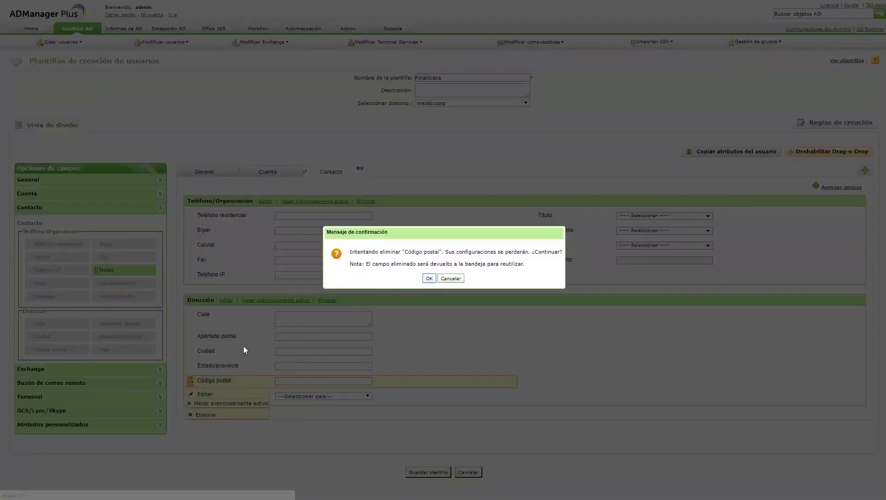
left_click(427, 280)
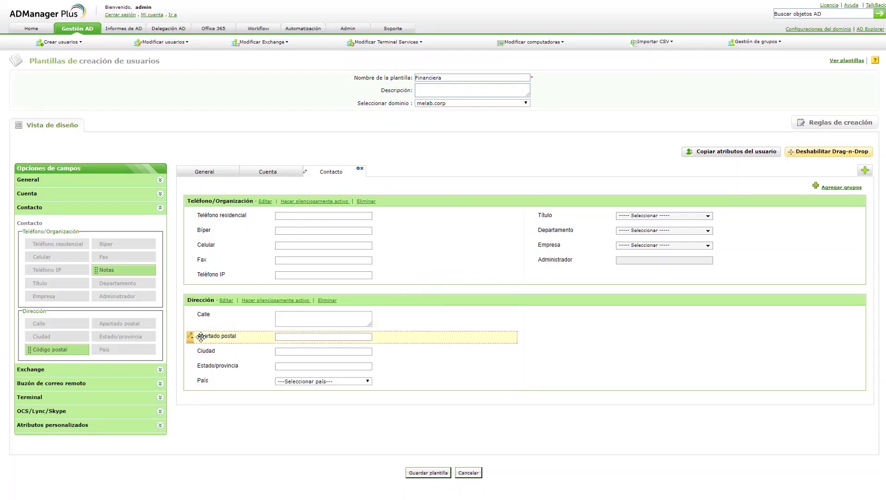
mouse_move(194, 341)
left_click(205, 370)
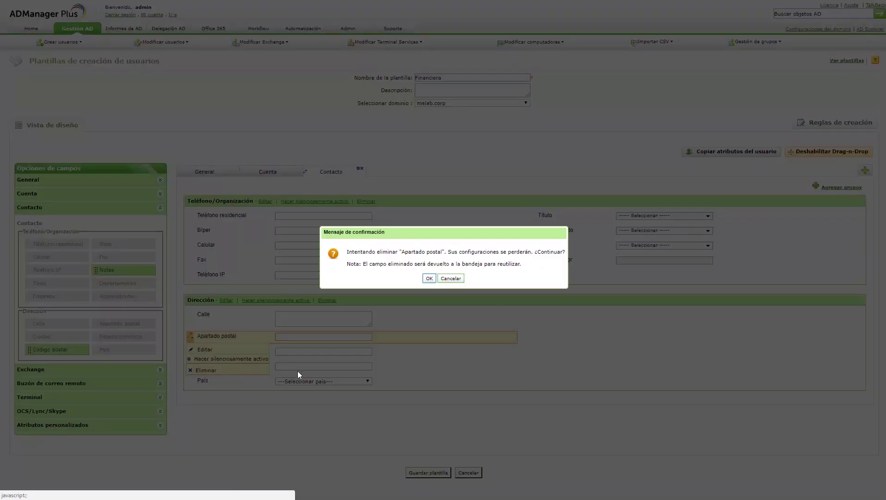
left_click(434, 282)
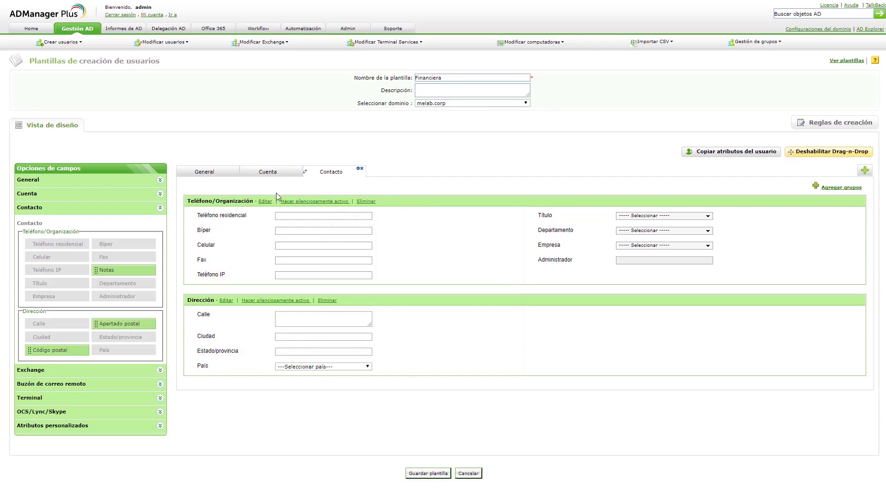
Step: Make the Nombre field on the template's General tab mandatory by setting its security option to Obligatorio
left_click(205, 173)
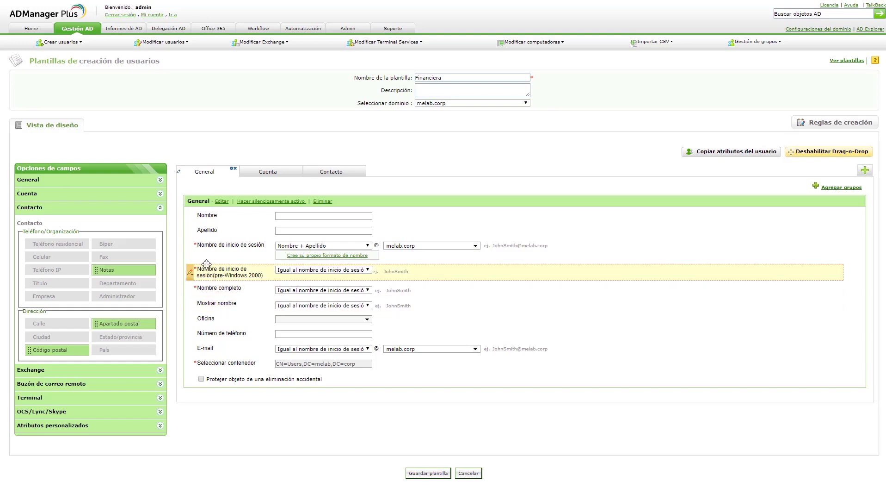
left_click(190, 217)
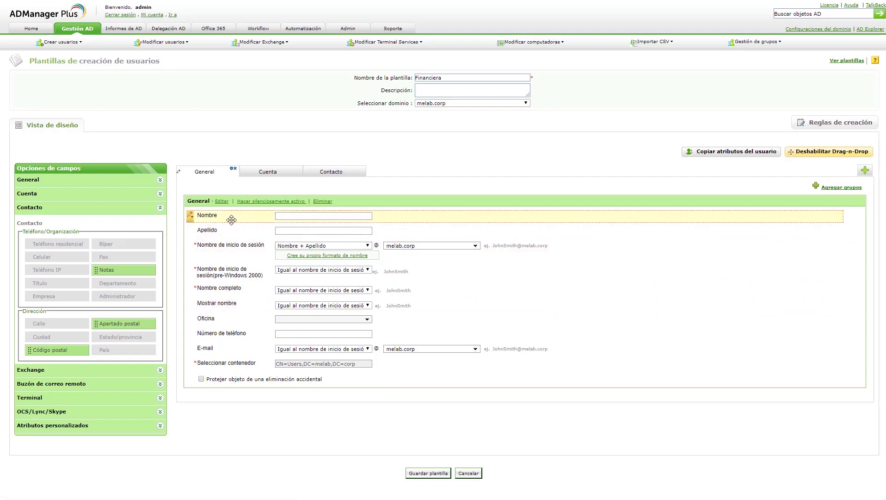
mouse_move(190, 221)
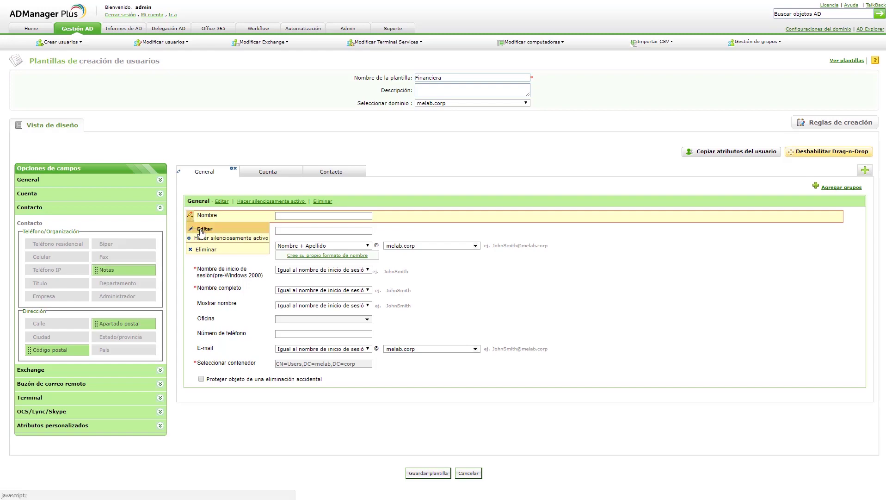
left_click(202, 229)
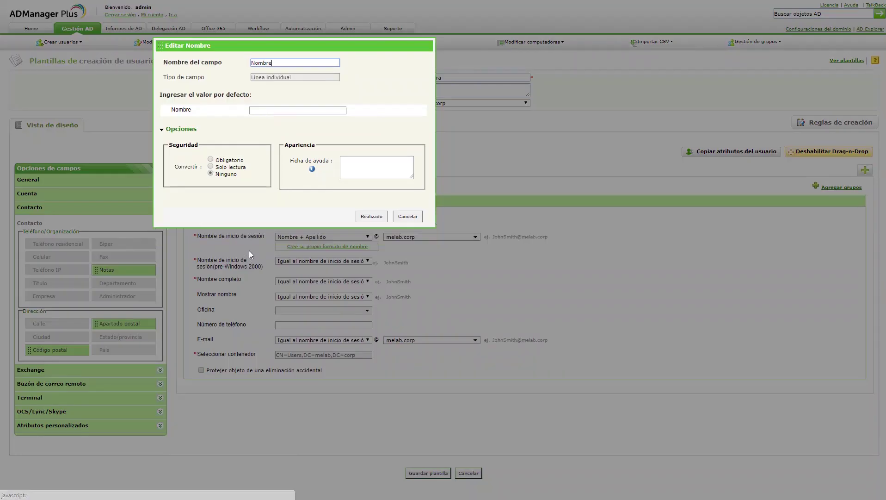
left_click(211, 160)
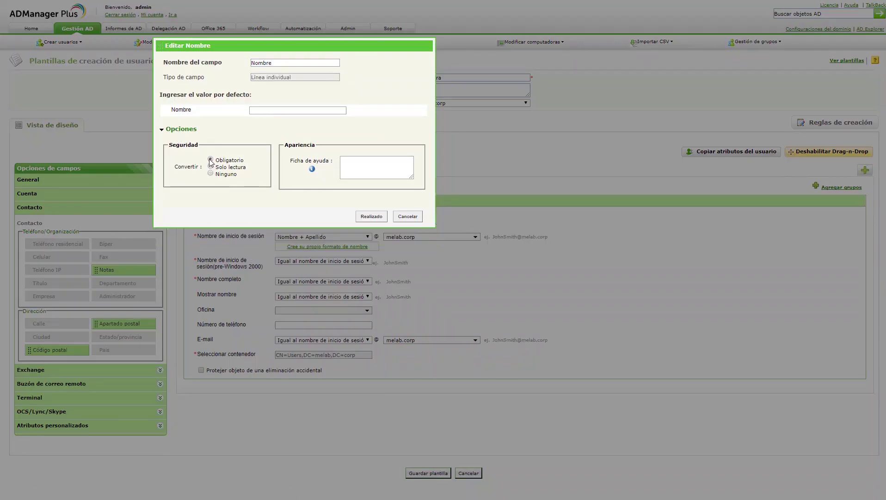
left_click(372, 216)
Step: Make the Apellido field on the General tab mandatory by setting its security option to Obligatorio
left_click(189, 229)
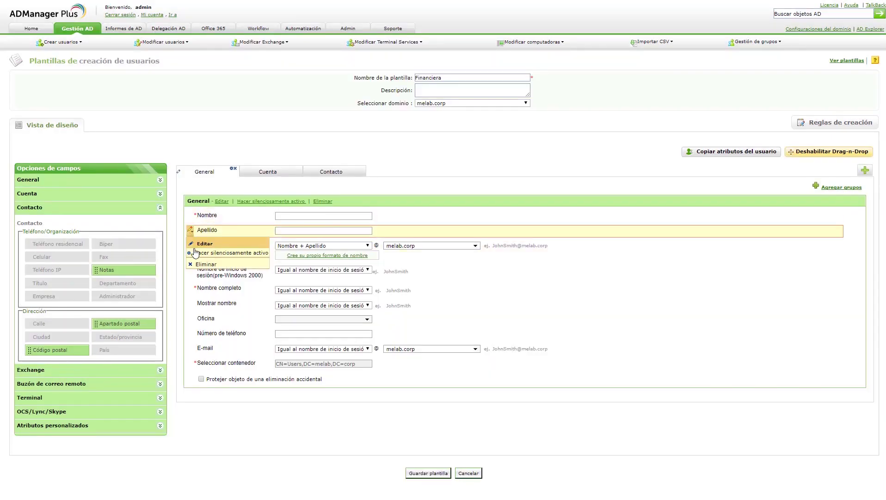
mouse_move(190, 216)
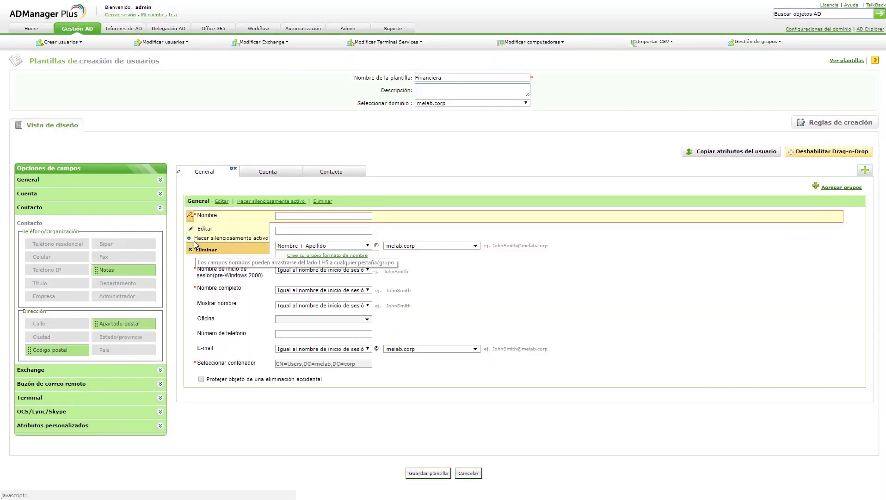
left_click(192, 227)
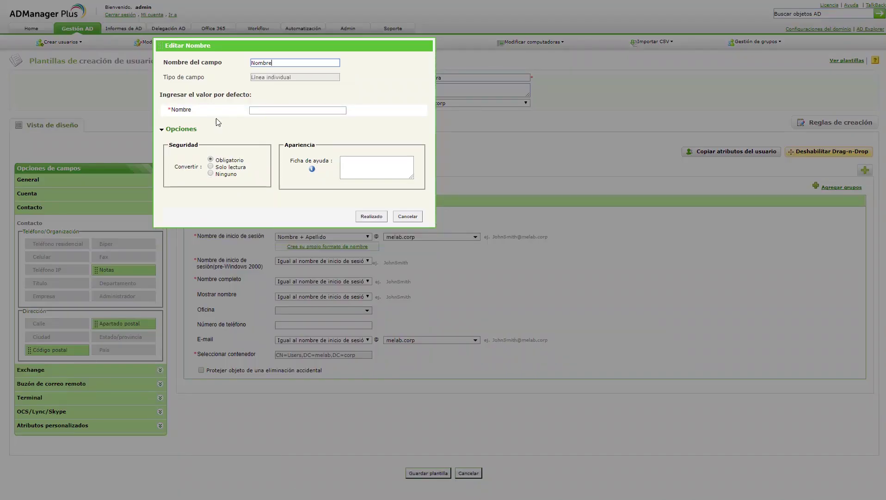
left_click(372, 216)
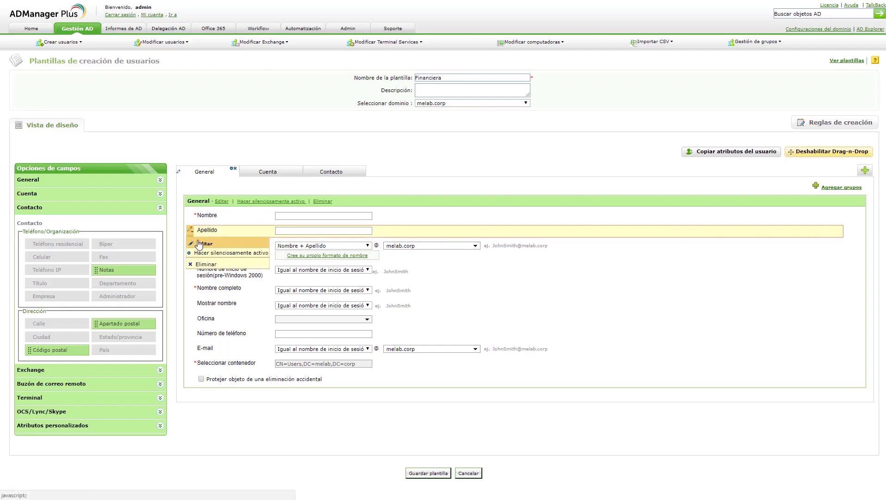
left_click(199, 244)
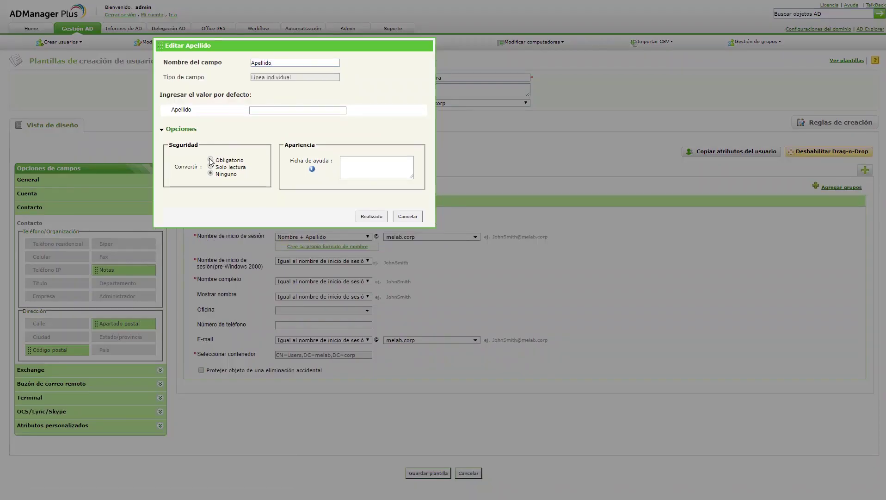
left_click(372, 216)
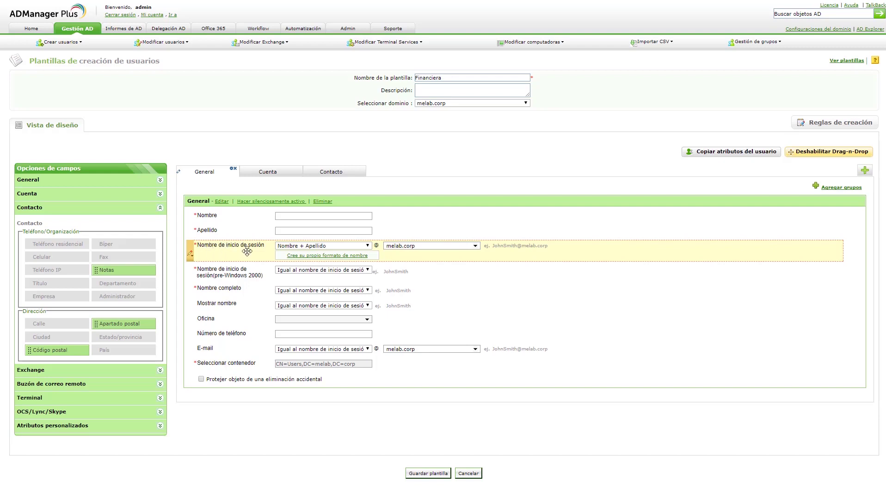
Step: Set the default format of the Nombre de inicio de sesión field to Nombre +.+ Apellido with the melab.corp domain
left_click(190, 253)
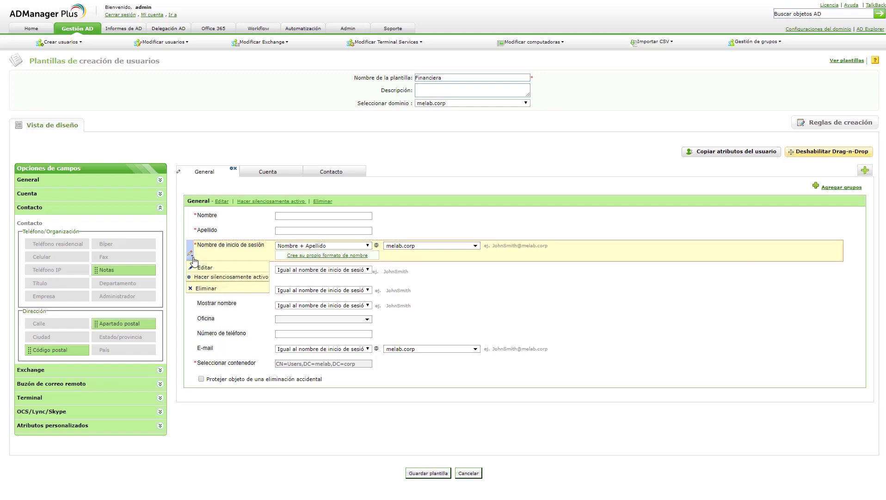
left_click(196, 269)
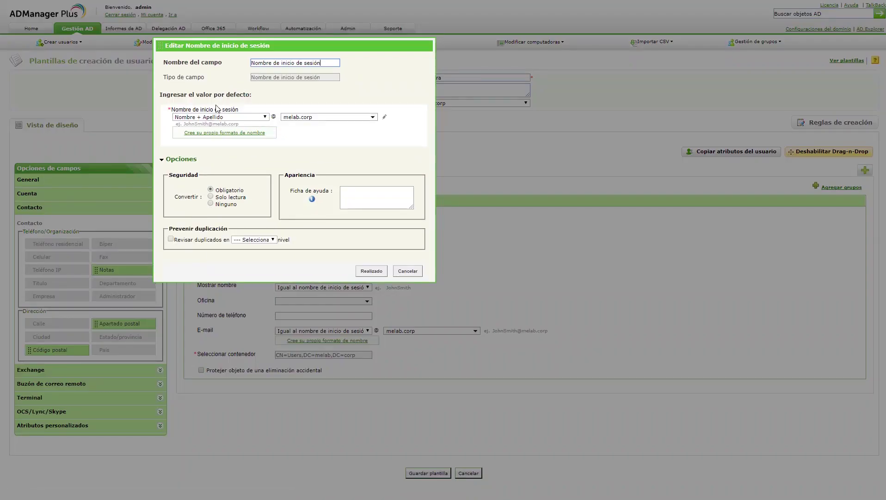
left_click(267, 117)
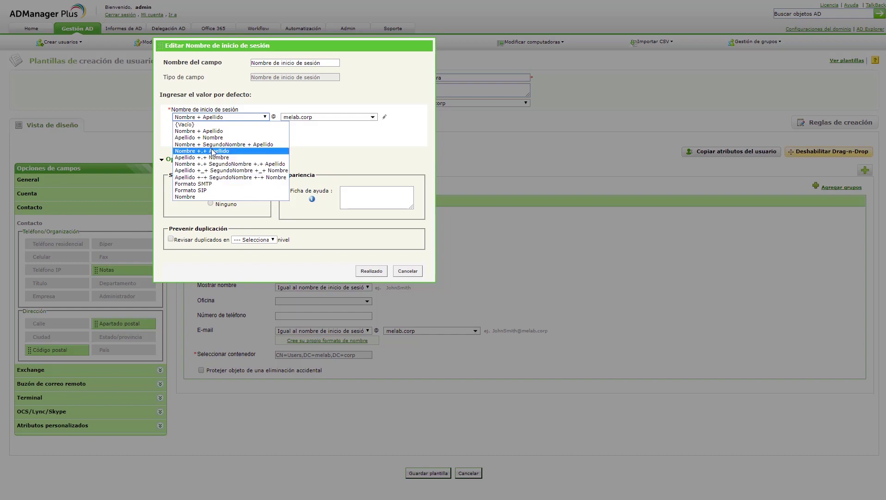
left_click(194, 197)
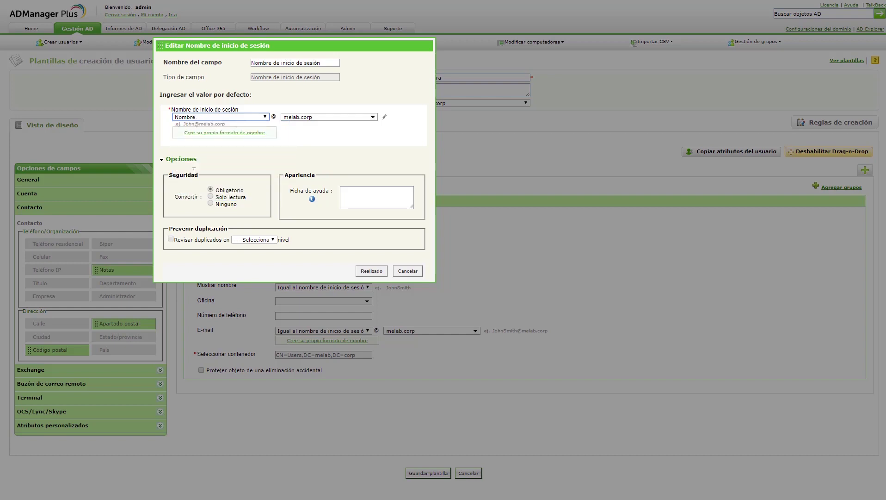
left_click(216, 117)
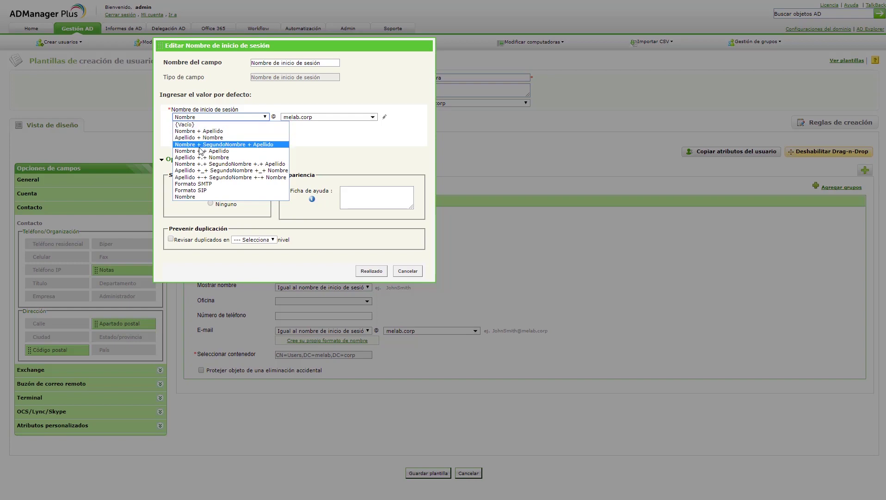
left_click(199, 151)
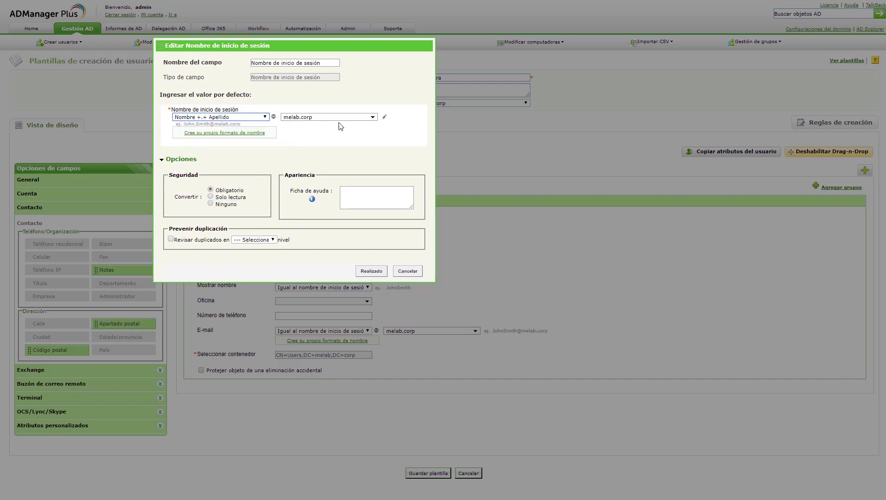
left_click(372, 118)
left_click(372, 120)
Step: Make Nombre de inicio de sesión Solo lectura and check for duplicates at Dominio level, accepting the advanced settings for automatic numbering
left_click(171, 239)
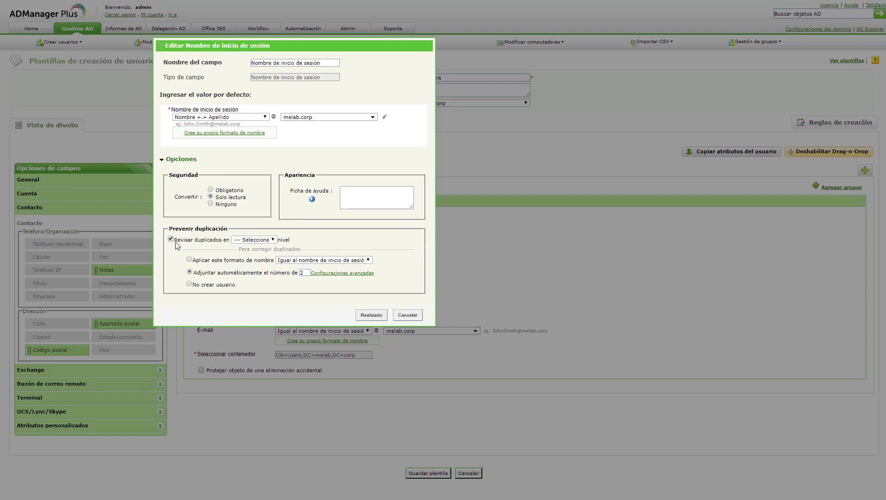
left_click(254, 239)
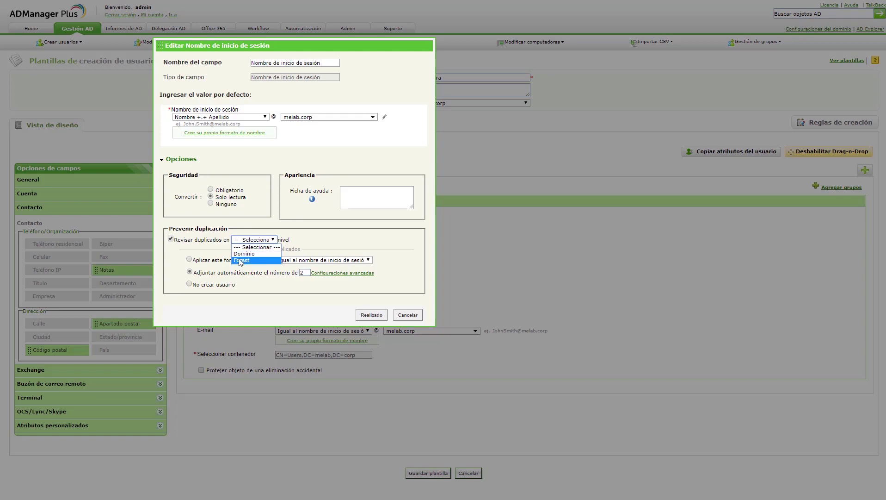
left_click(245, 254)
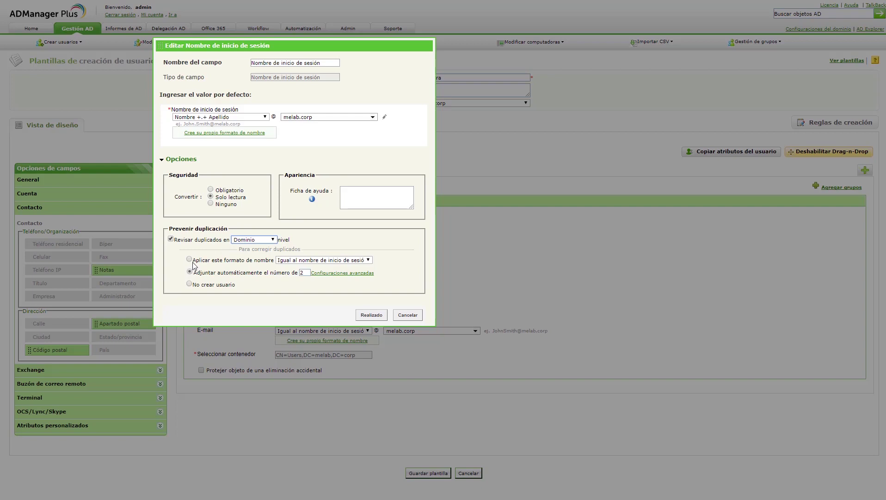
left_click(305, 272)
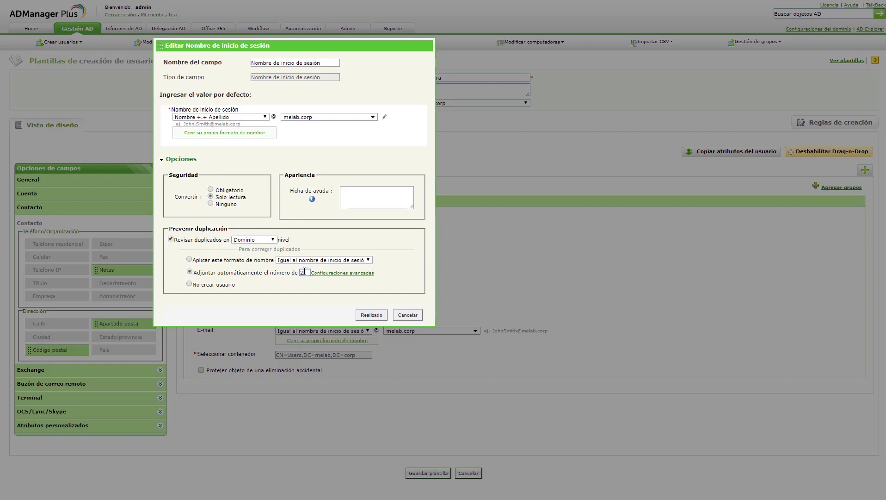
left_click(332, 273)
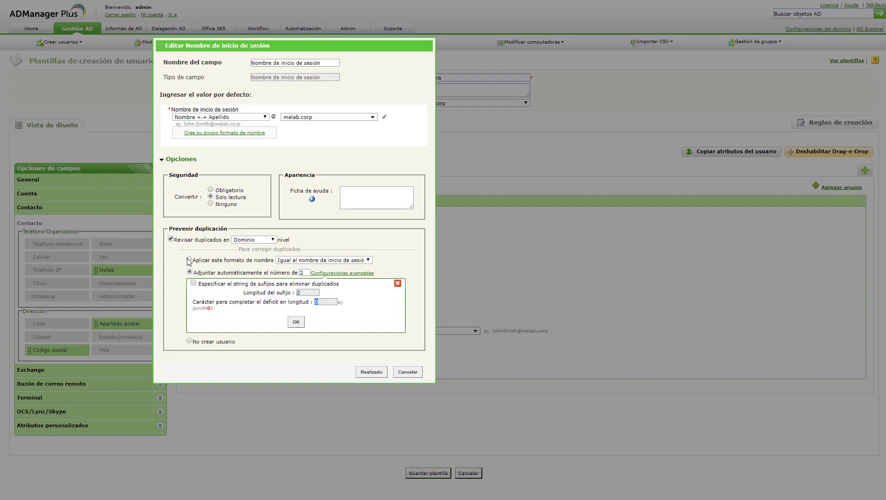
left_click(296, 321)
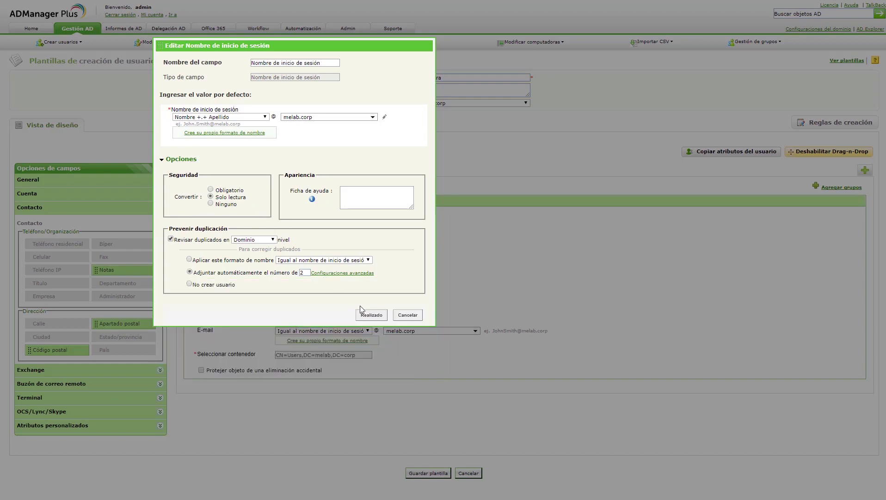
left_click(367, 316)
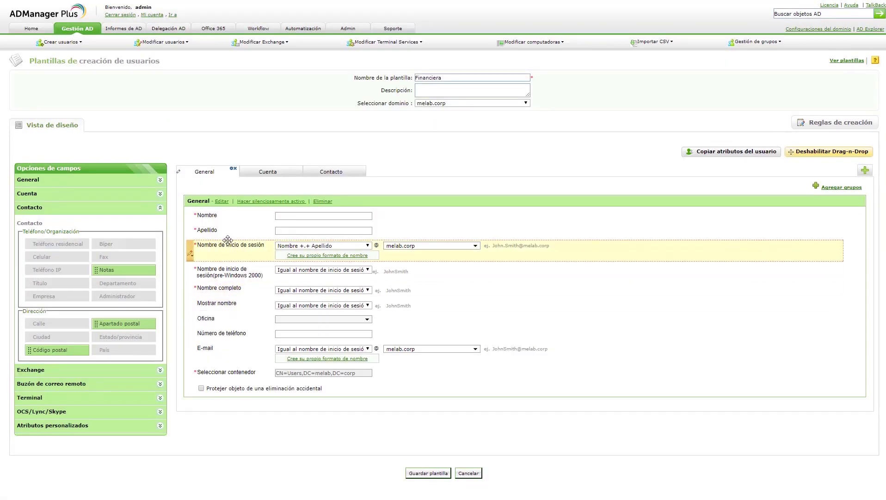
Step: Reopen the Nombre de inicio de sesión field's settings to review its security and duplicate-prevention options
mouse_move(189, 254)
left_click(199, 273)
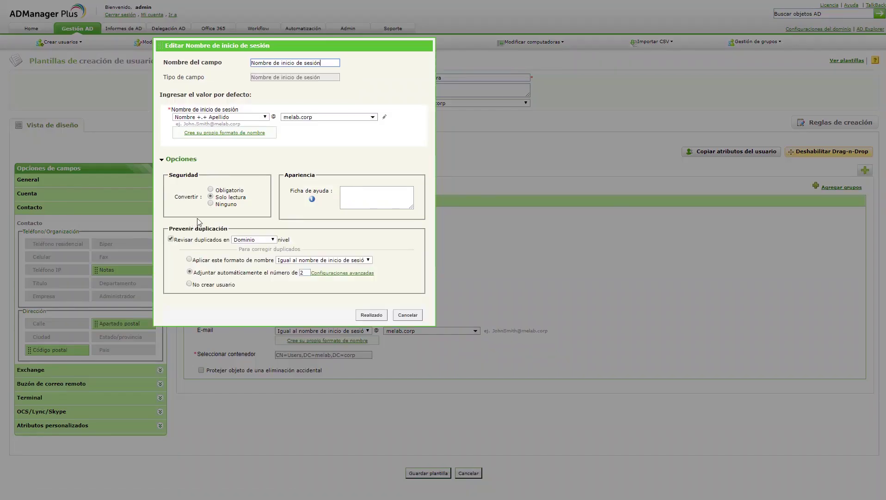
left_click(371, 316)
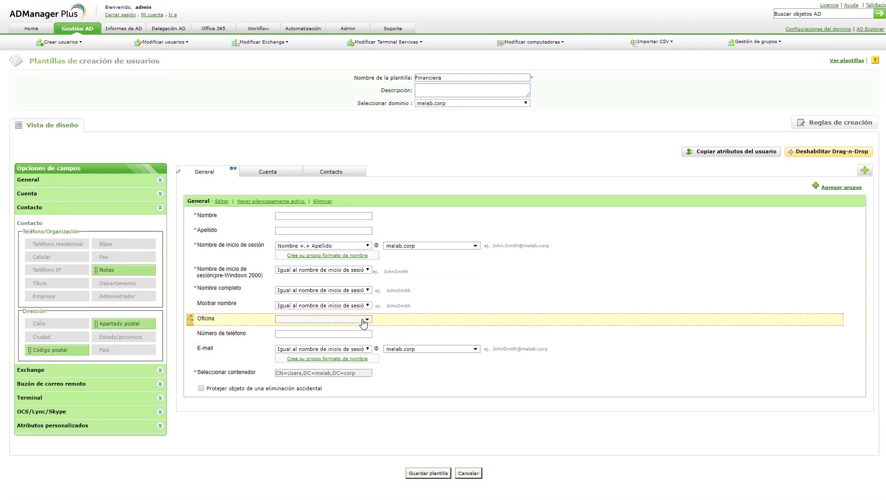
Step: Set the Oficina field's default value to Bogota and make the field Solo lectura
left_click(190, 323)
left_click(202, 329)
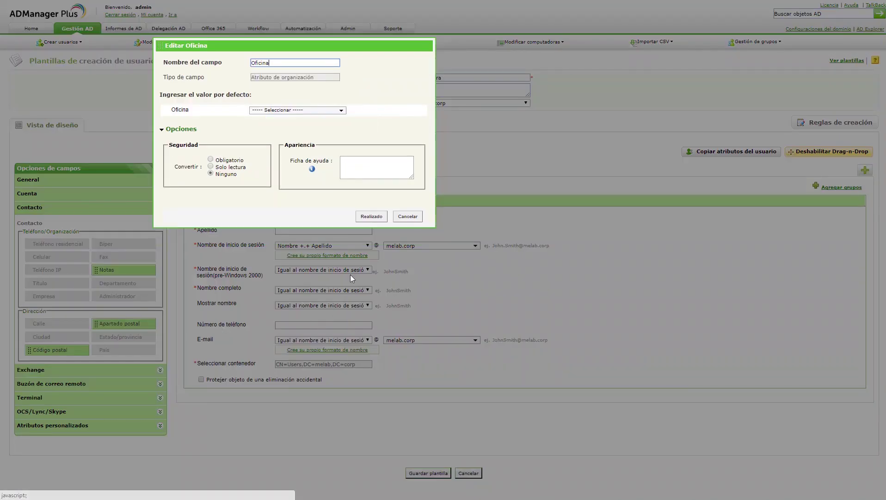
left_click(285, 110)
left_click(260, 132)
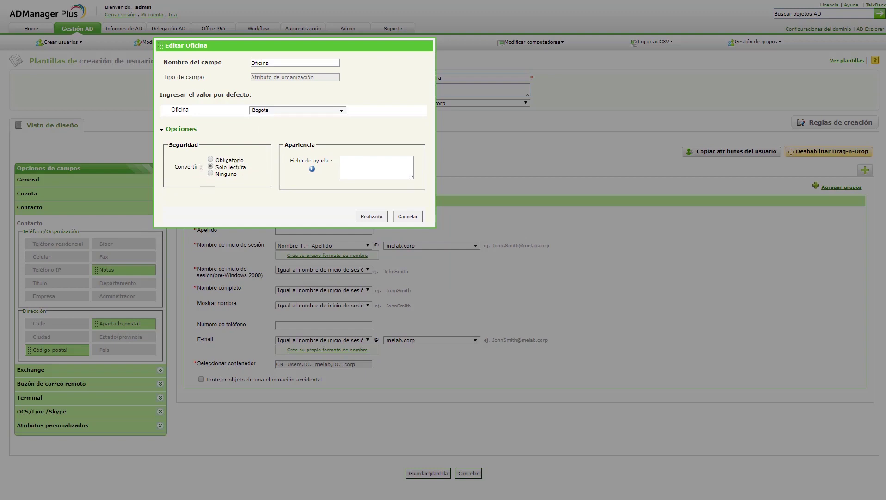
left_click(370, 217)
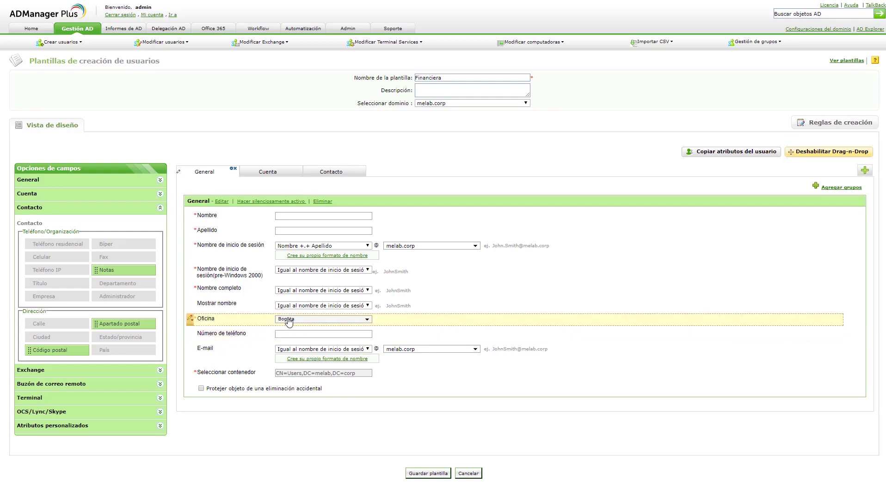
Step: Give the Calle field in the Contacto section a default street address and make the field Obligatorio
left_click(190, 334)
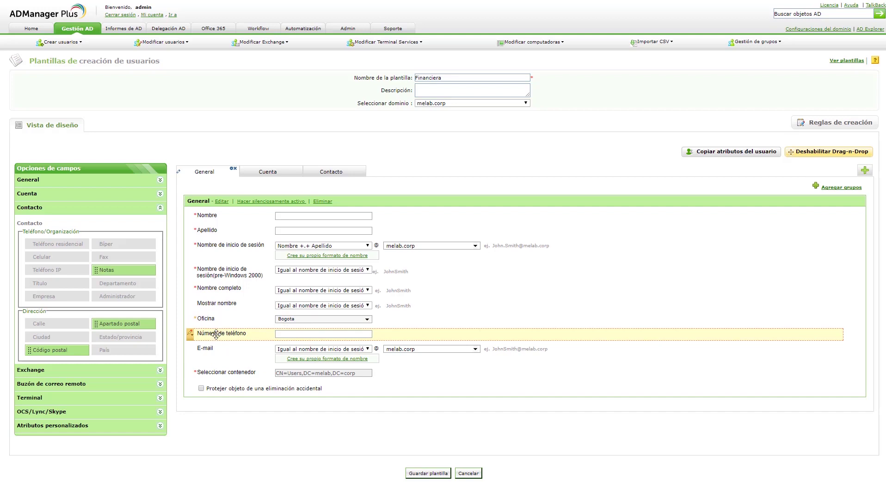
left_click(333, 173)
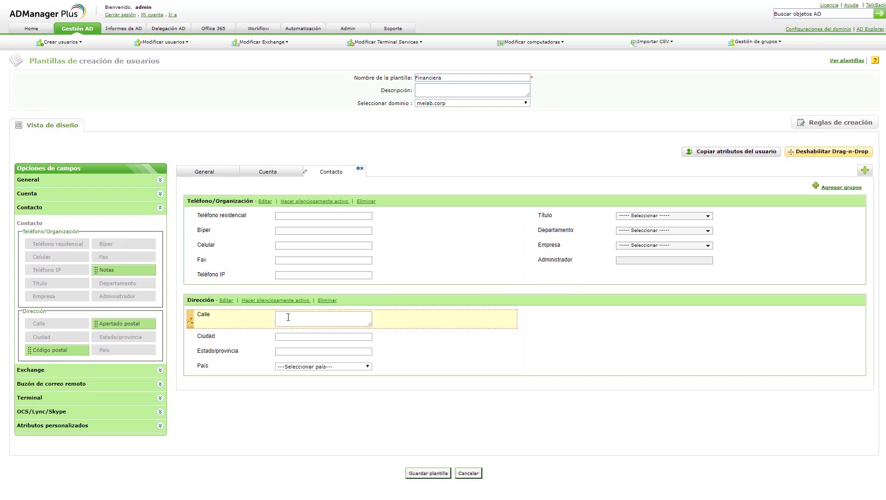
left_click(198, 325)
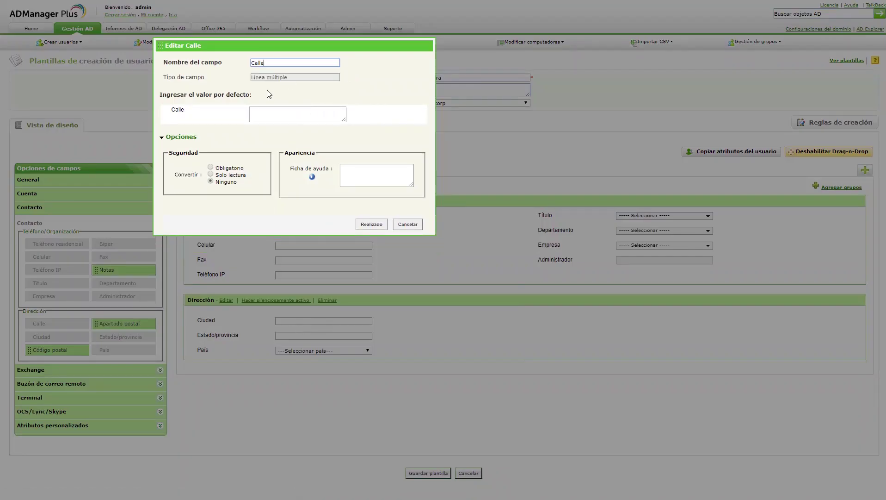
left_click(271, 111)
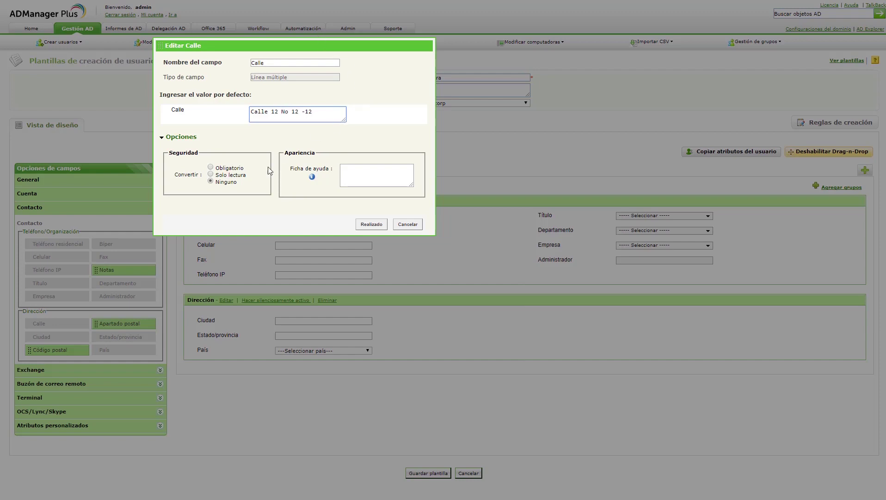
left_click(210, 168)
left_click_drag(326, 114, 242, 111)
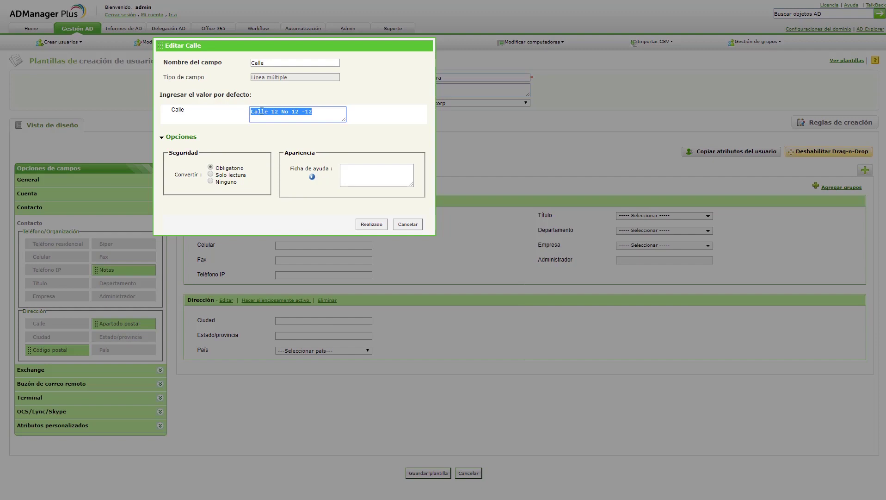
left_click(370, 224)
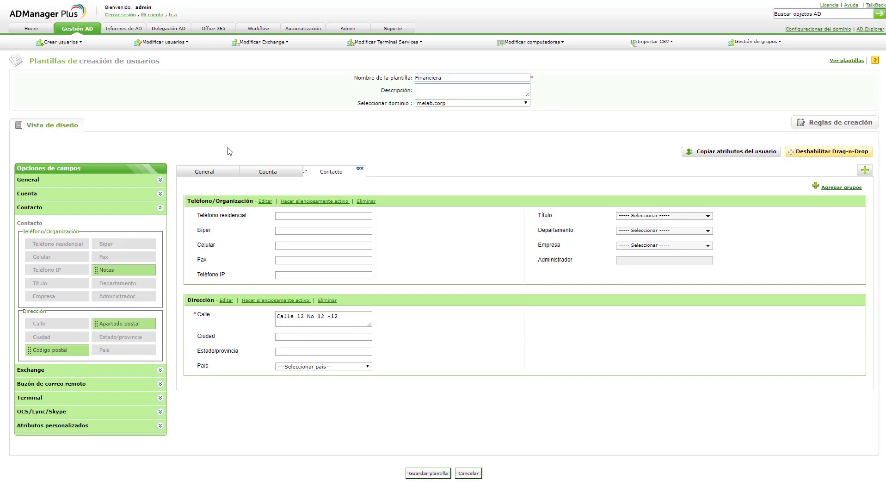
Step: Add the help text "Inserte su nuevo numero de celular" to the Número de teléfono field in the General section
left_click(207, 171)
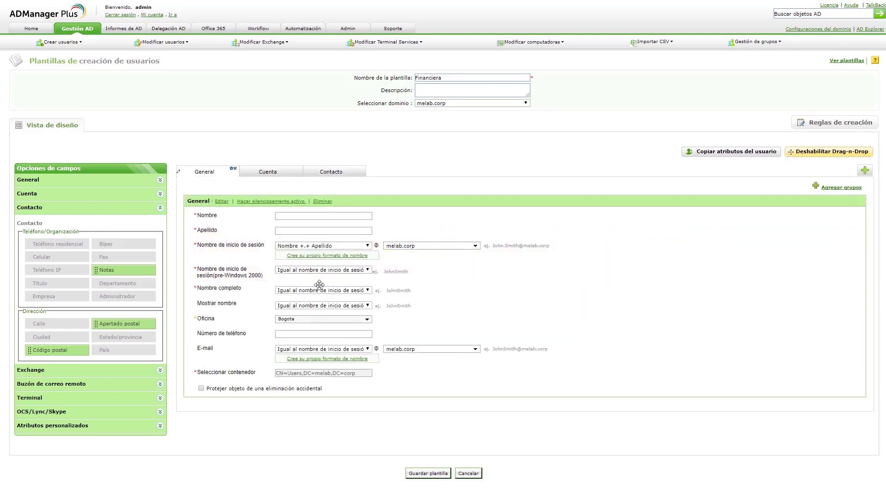
left_click(191, 335)
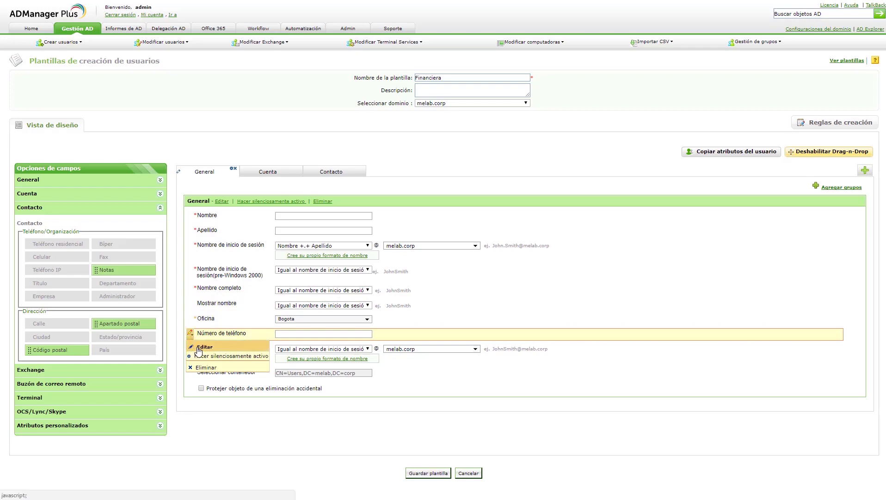
left_click(199, 348)
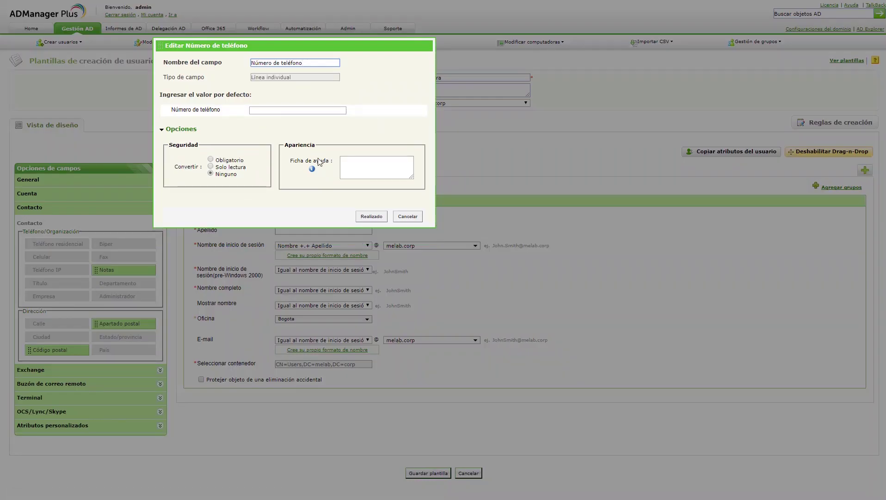
left_click(356, 164)
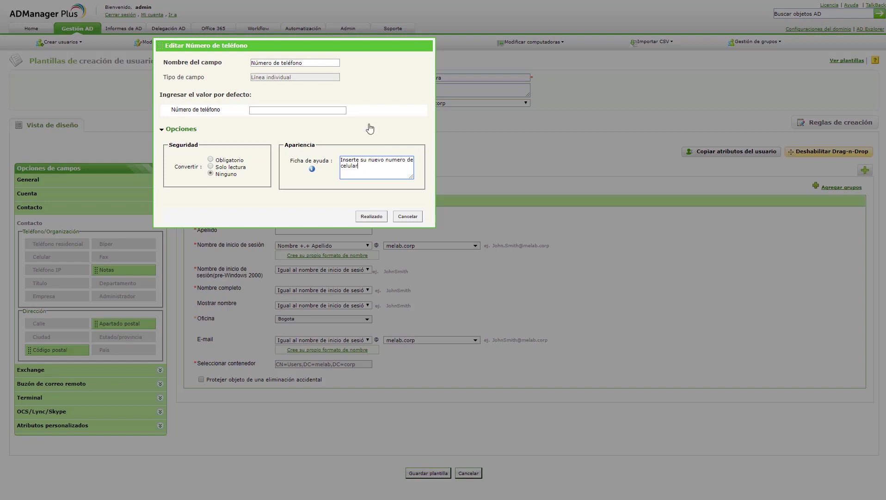
left_click(372, 217)
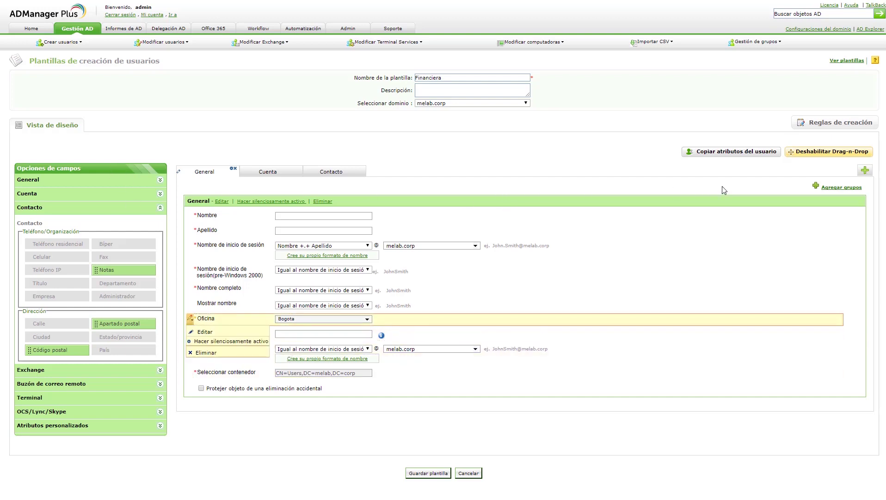
Step: Disable Drag-n-Drop editing and set the template's default container to OU=WCTraining,DC=melab,DC=corp
left_click(808, 152)
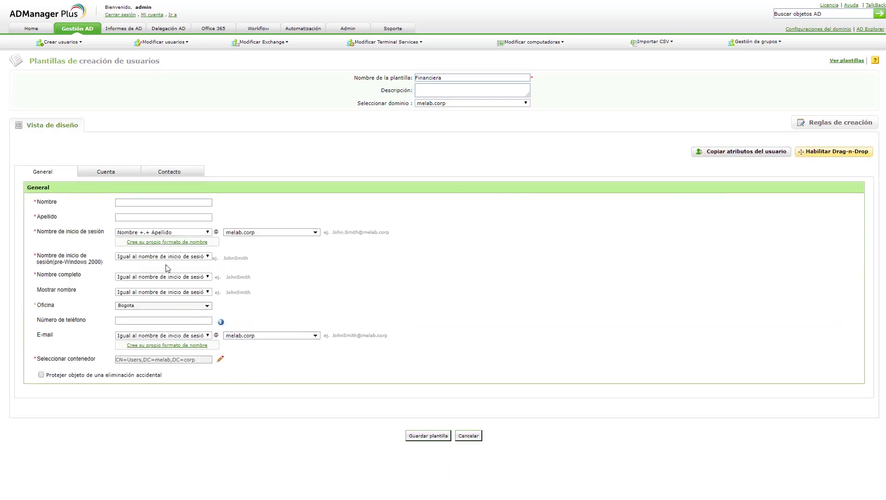
left_click(220, 361)
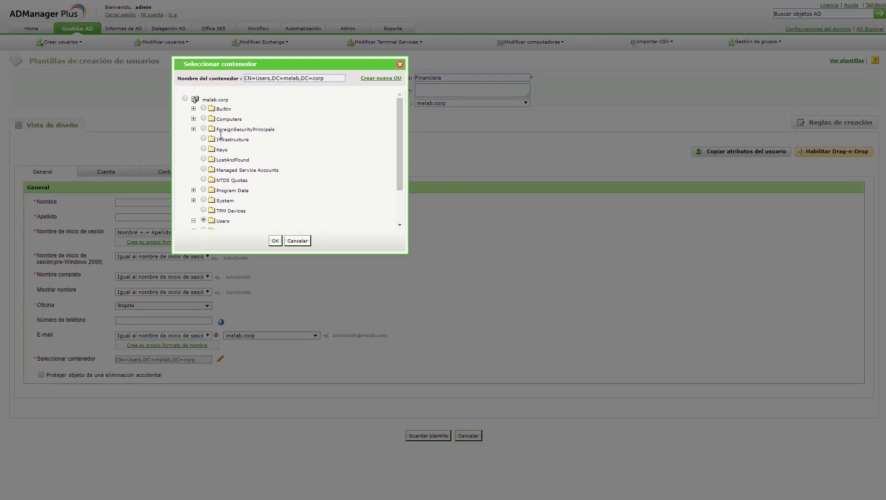
scroll(221, 218, "down", 2)
left_click(204, 224)
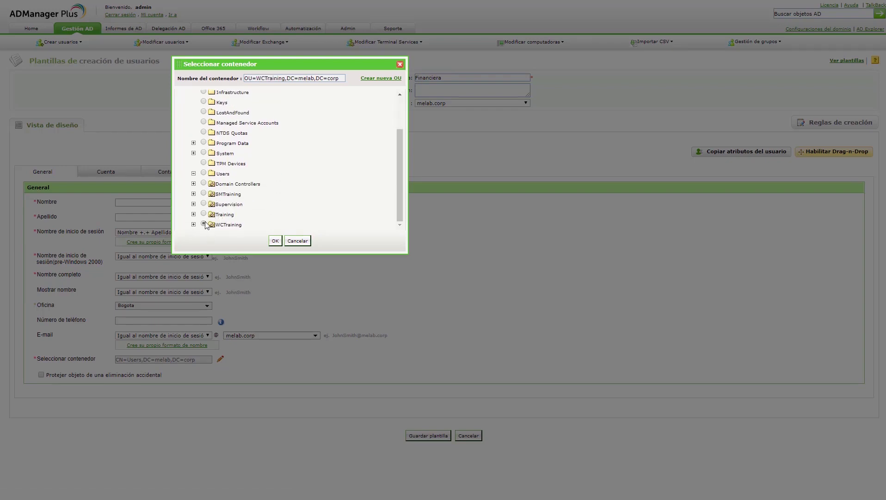
left_click(274, 241)
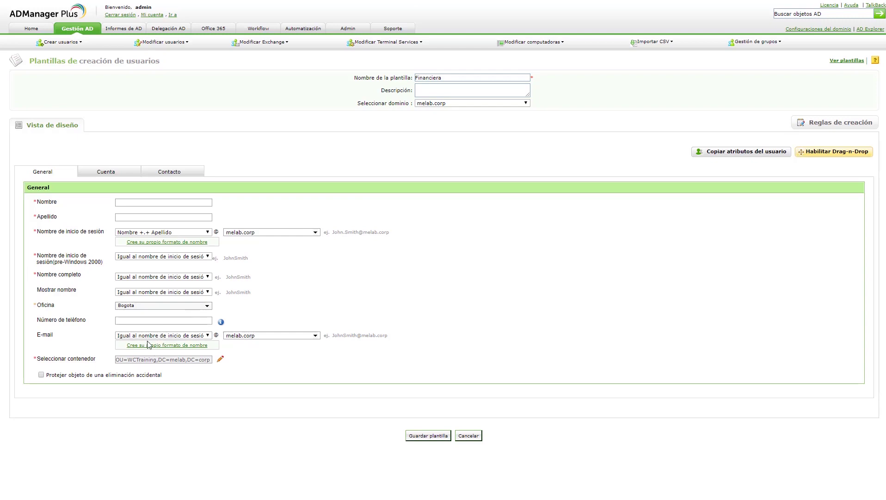
Step: In the Cuenta section, hide the Igual al nombre de inicio de sesión del usuario and Dejar la contraseña vacía password options
left_click(103, 173)
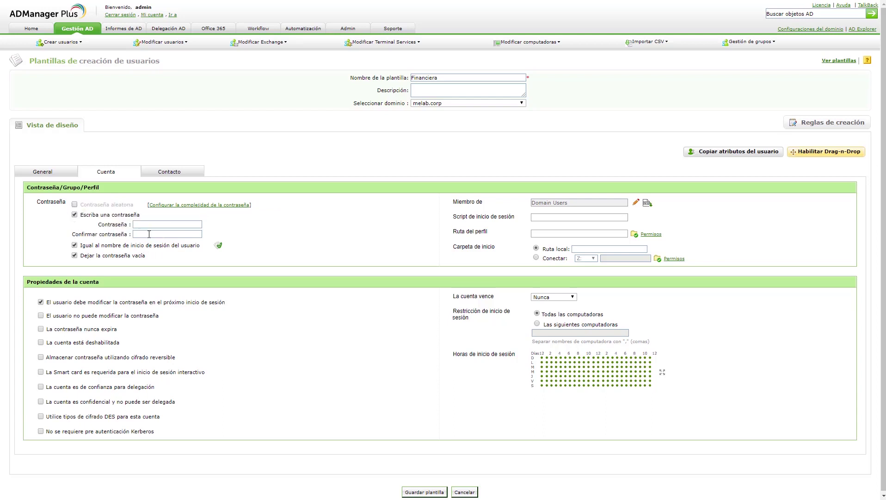
left_click(136, 224)
mouse_move(188, 219)
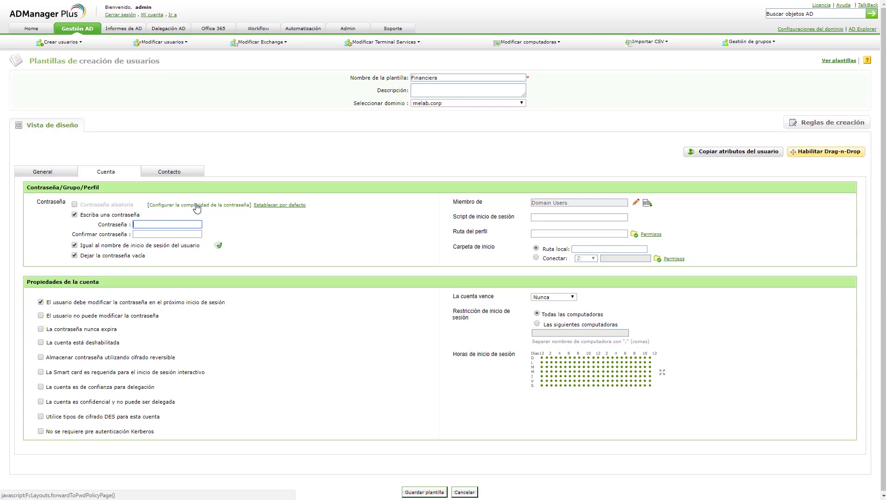
left_click(75, 256)
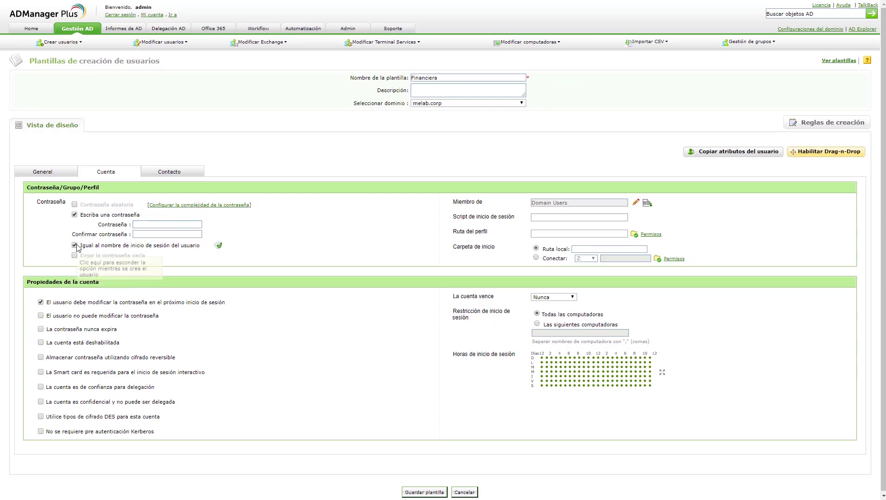
Step: Try La contraseña nunca expira instead of the mandatory password change at next logon, and revert both options
left_click(42, 303)
left_click(41, 329)
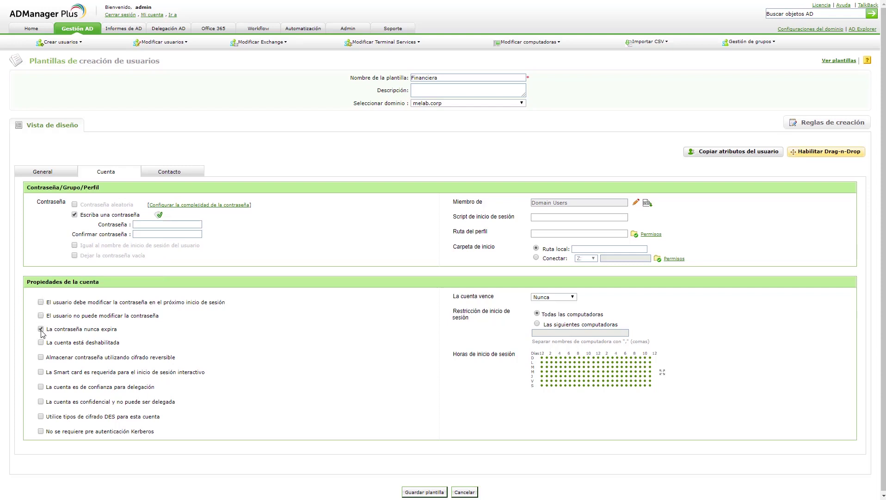
left_click(41, 302)
left_click(41, 329)
Step: Save the Financiera template
scroll(191, 175, "down", 1)
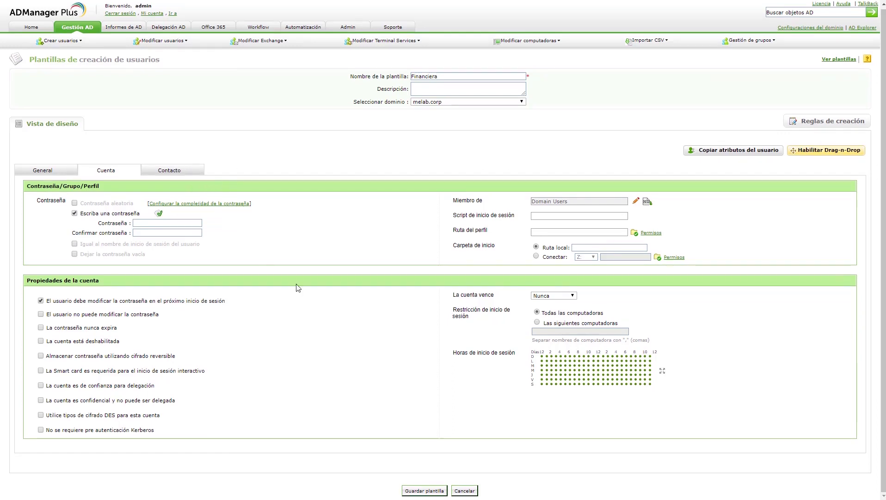
left_click(425, 490)
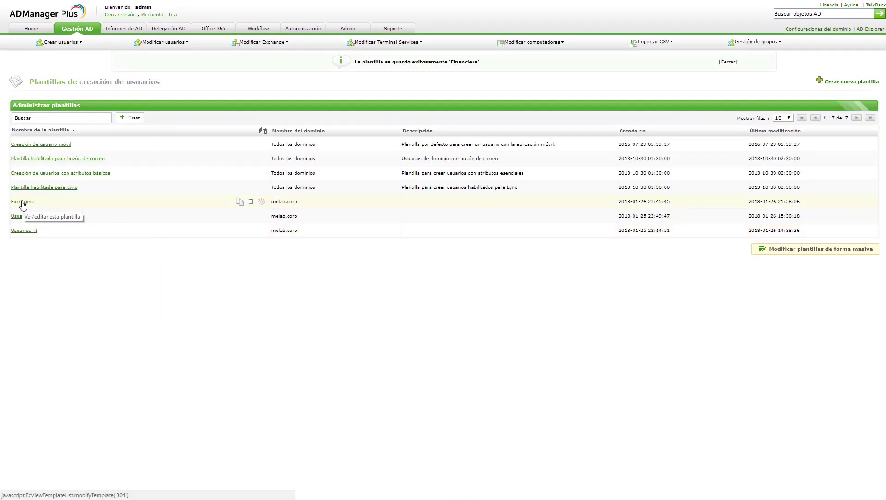
Step: Start creating an individual user and apply the Financiera template to the form
left_click(77, 42)
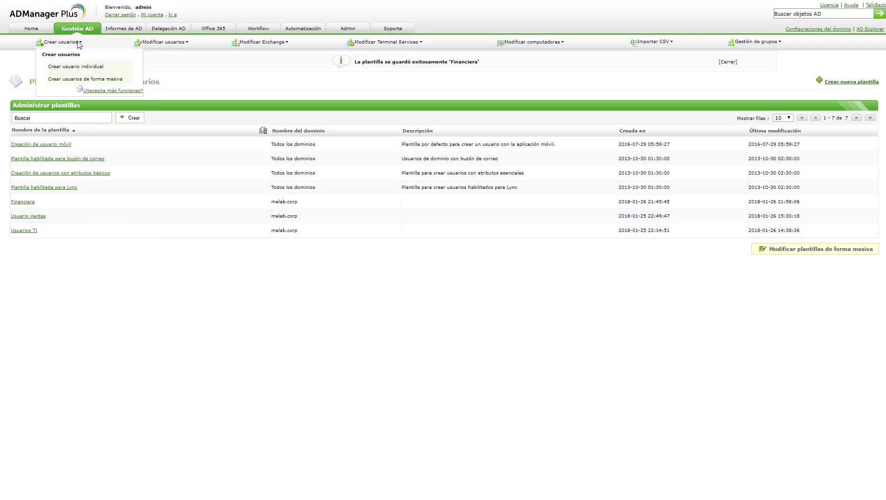
left_click(74, 67)
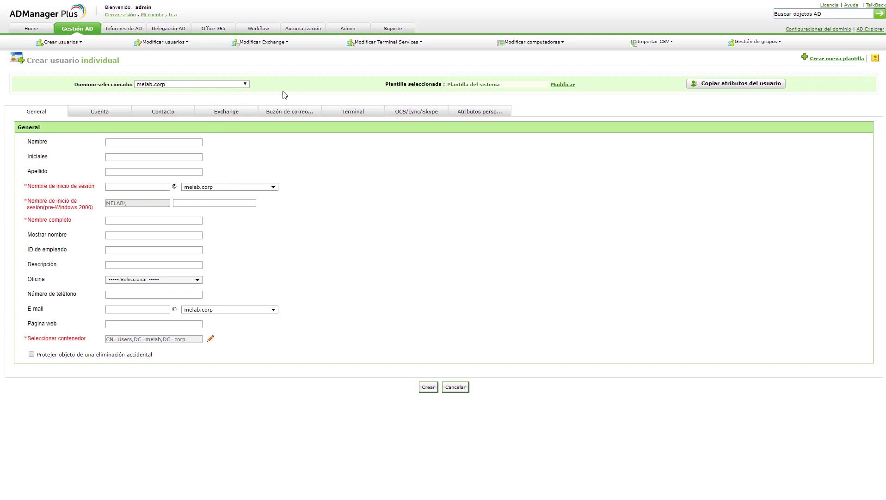
left_click(504, 85)
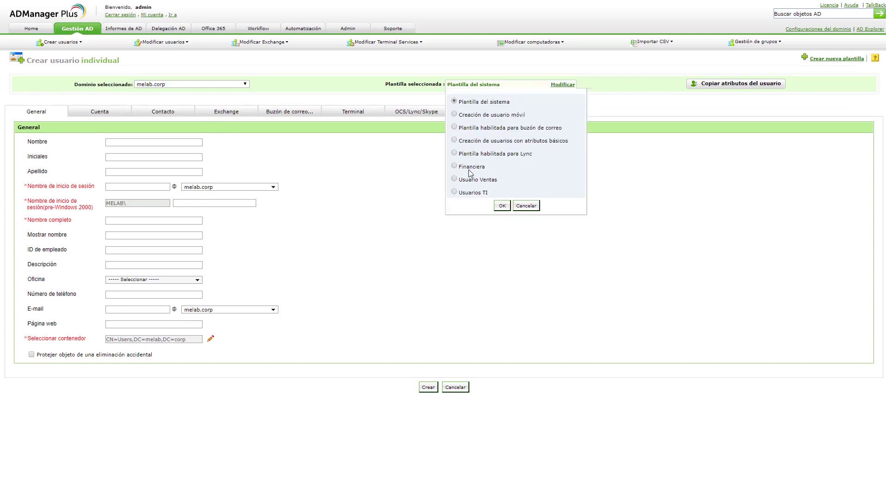
left_click(454, 166)
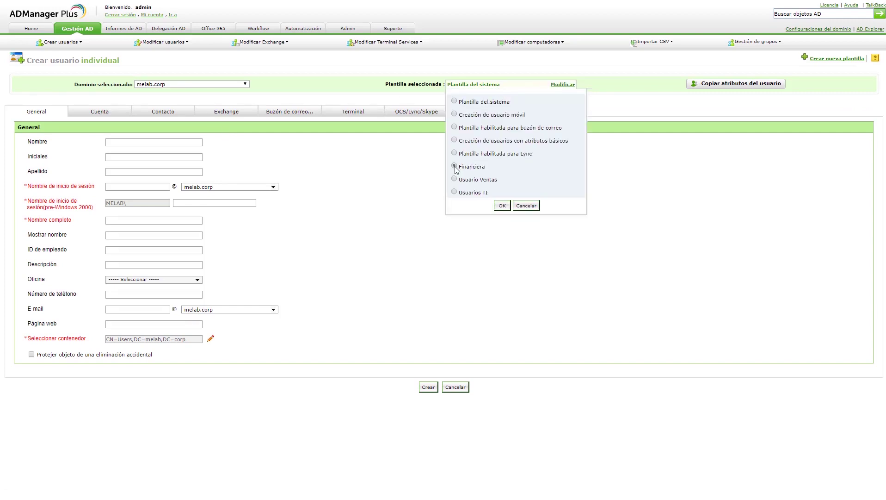
left_click(502, 205)
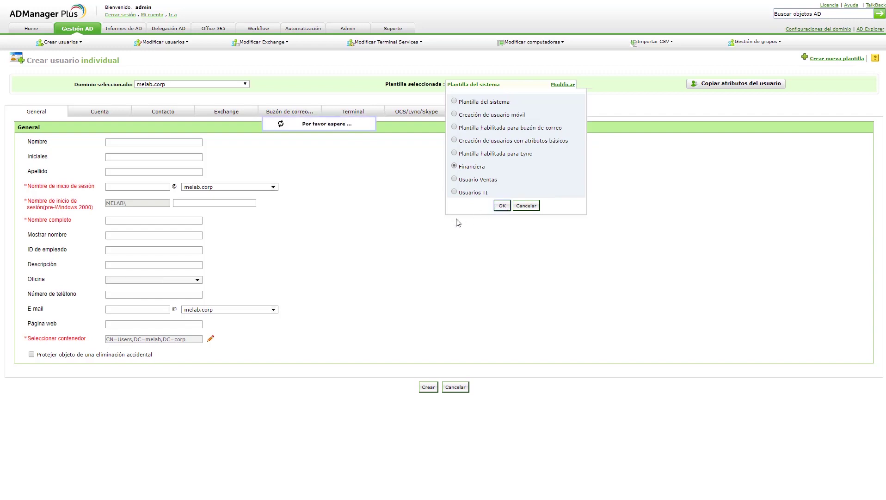
Step: Enter the new user's first and last names, and check whether the generated Nombre de inicio de sesión can be edited
left_click(134, 144)
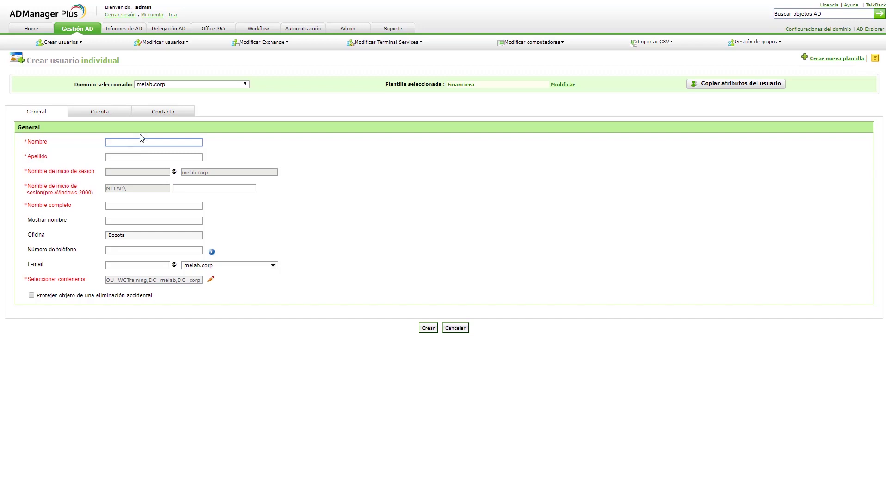
key("Tab")
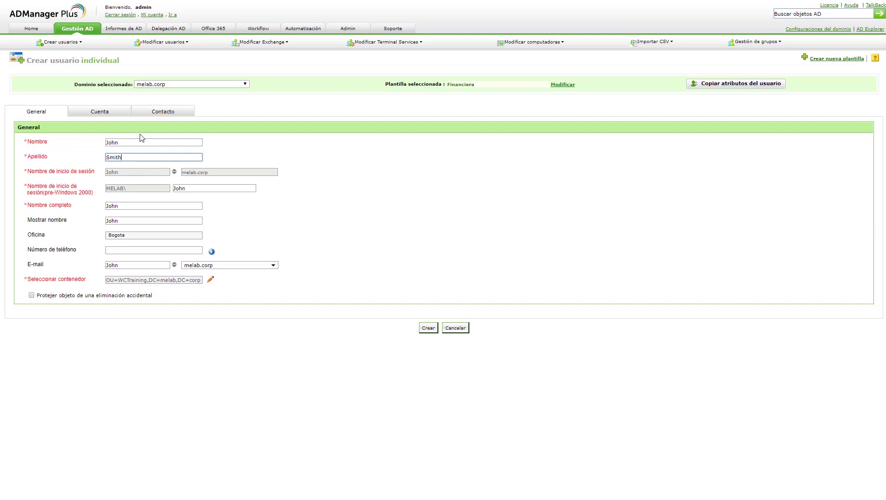
key("Tab")
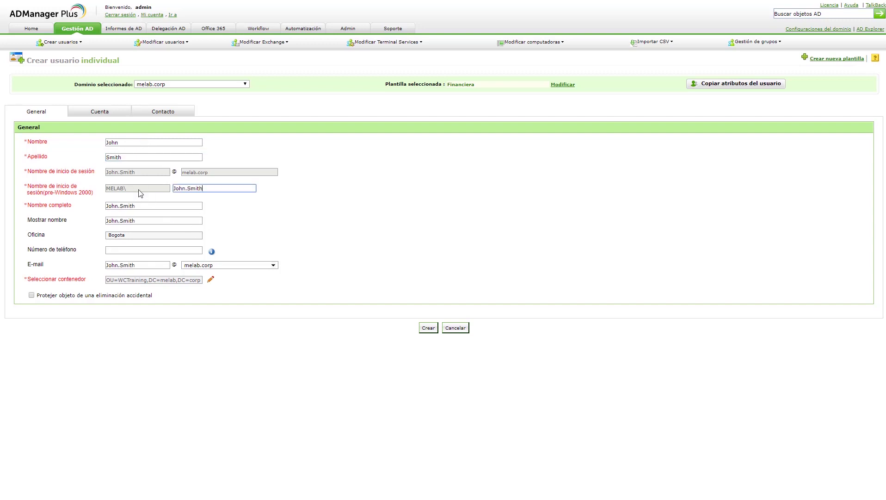
left_click(136, 172)
left_click_drag(141, 172, 92, 174)
left_click(142, 172)
mouse_move(213, 254)
Step: Enter and confirm the account password in the Cuenta section of the new user
left_click(102, 113)
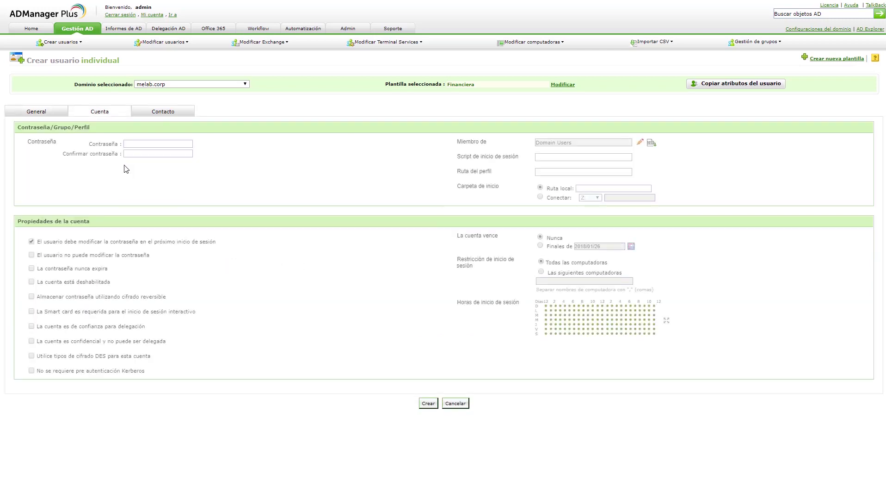
left_click(140, 143)
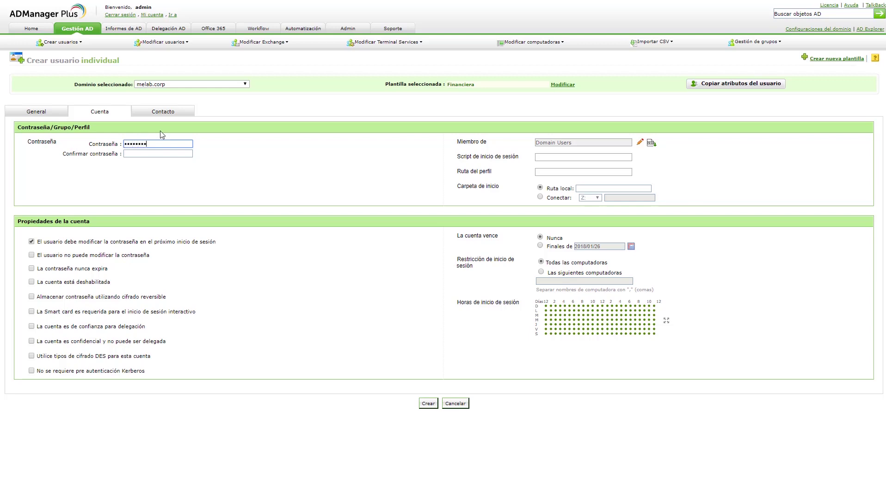
key("Tab")
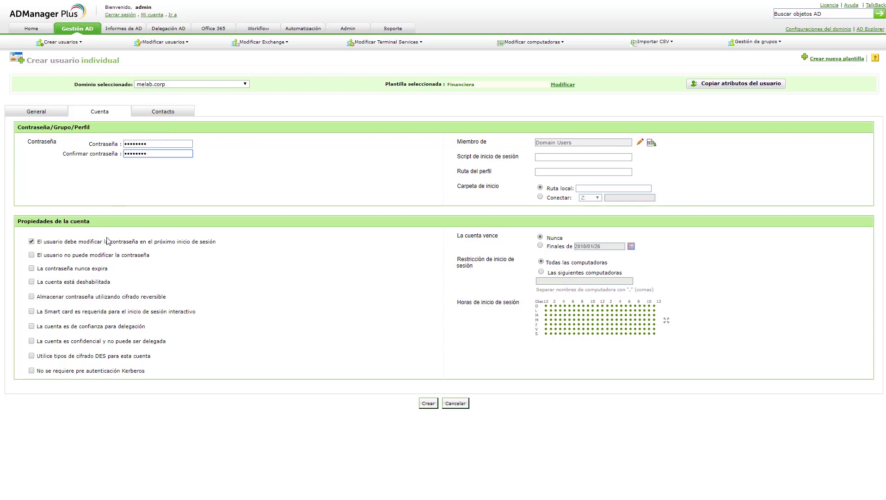
Step: Check the prefilled Calle address in the Contacto section and create the user
left_click(164, 112)
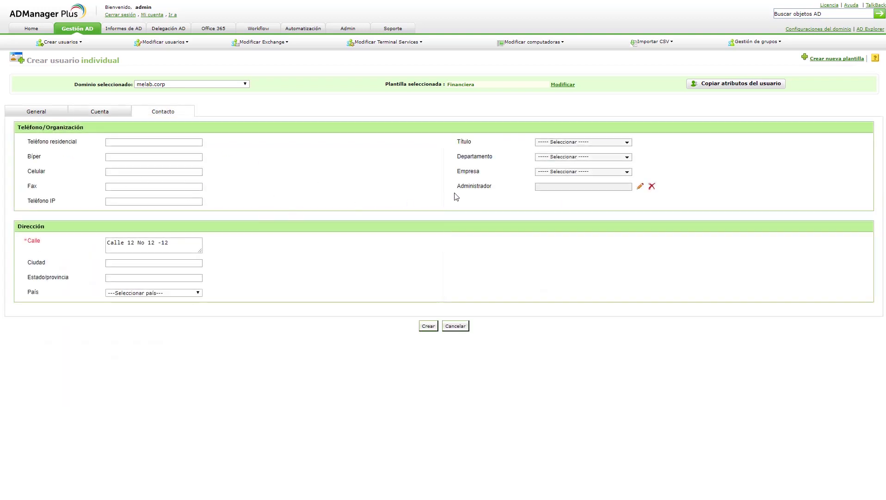
left_click(179, 242)
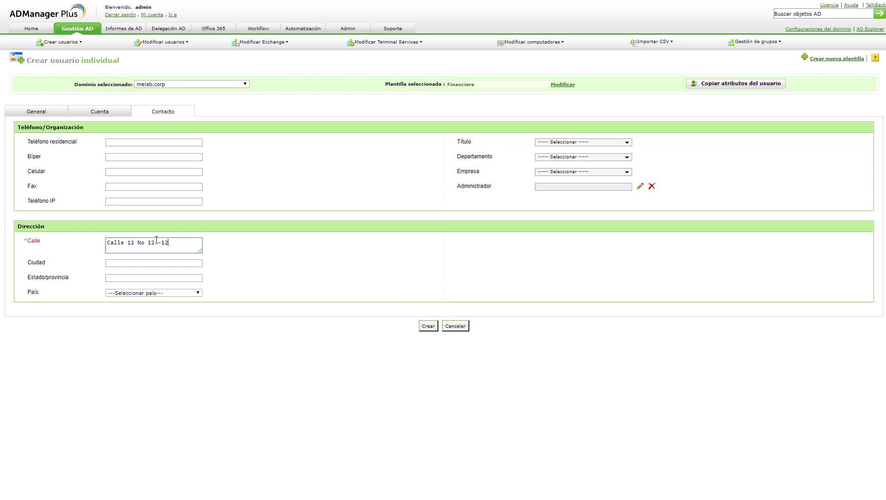
left_click_drag(176, 239, 101, 240)
left_click(174, 244)
left_click(428, 327)
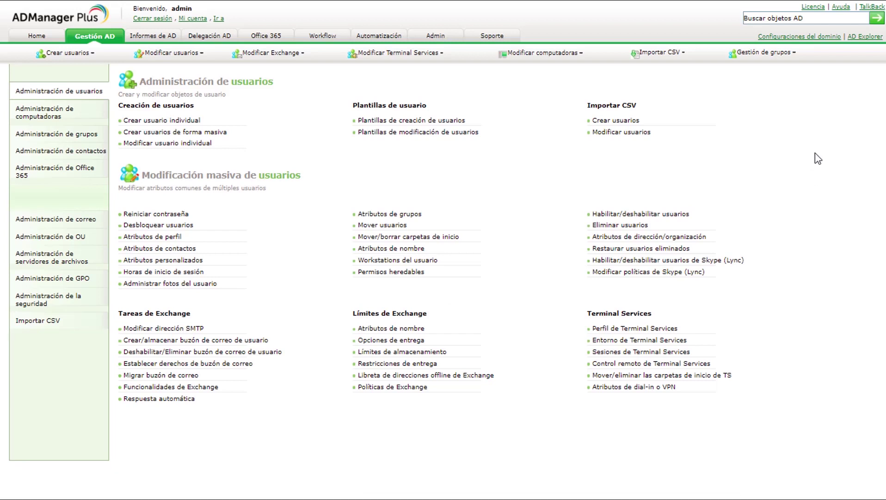
Step: Browse to the WCTraining OU in AD Explorer and open the newly created user's properties
left_click(863, 37)
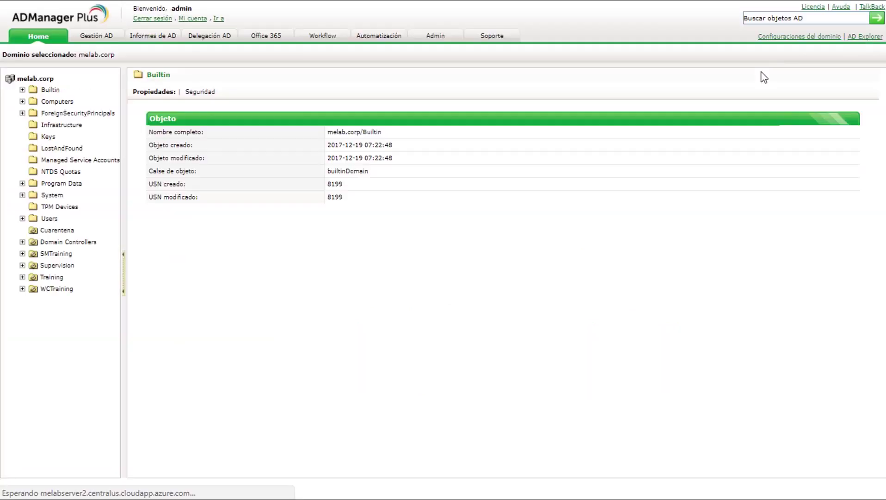
left_click(52, 291)
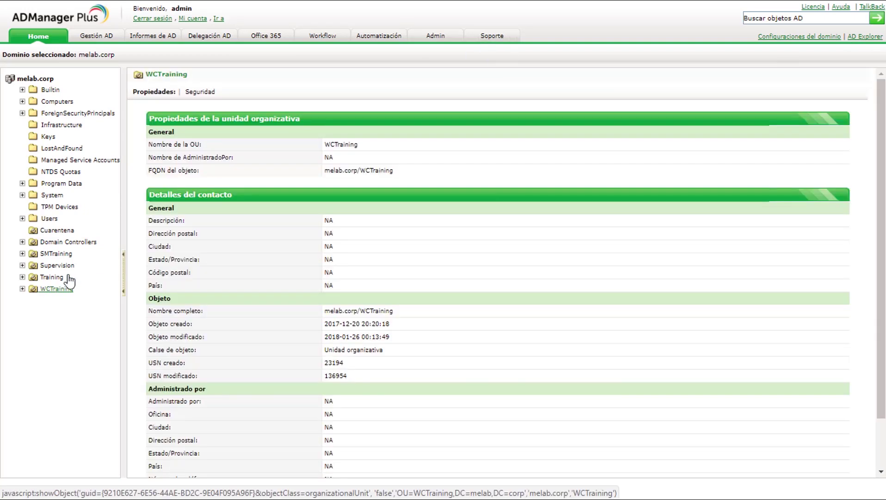
left_click(22, 289)
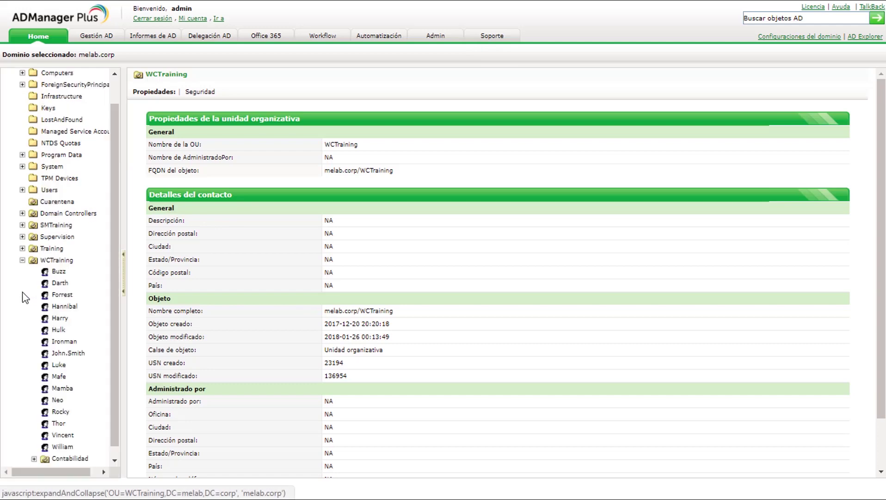
left_click(65, 356)
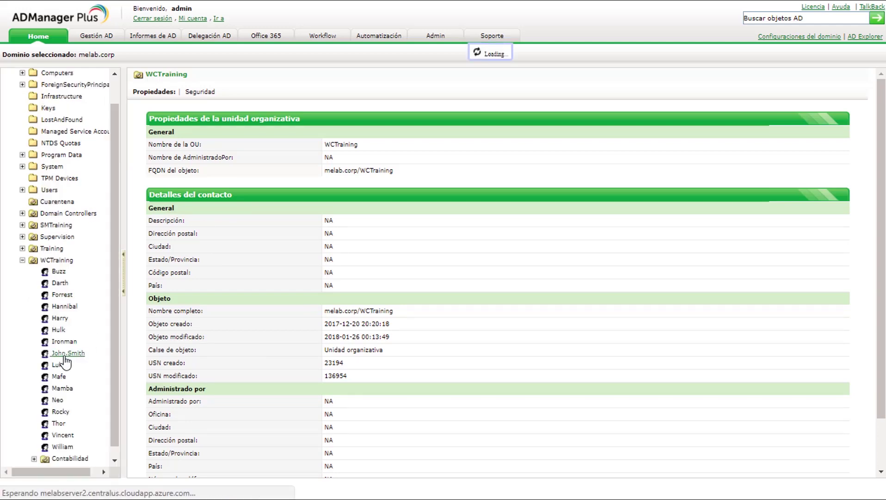